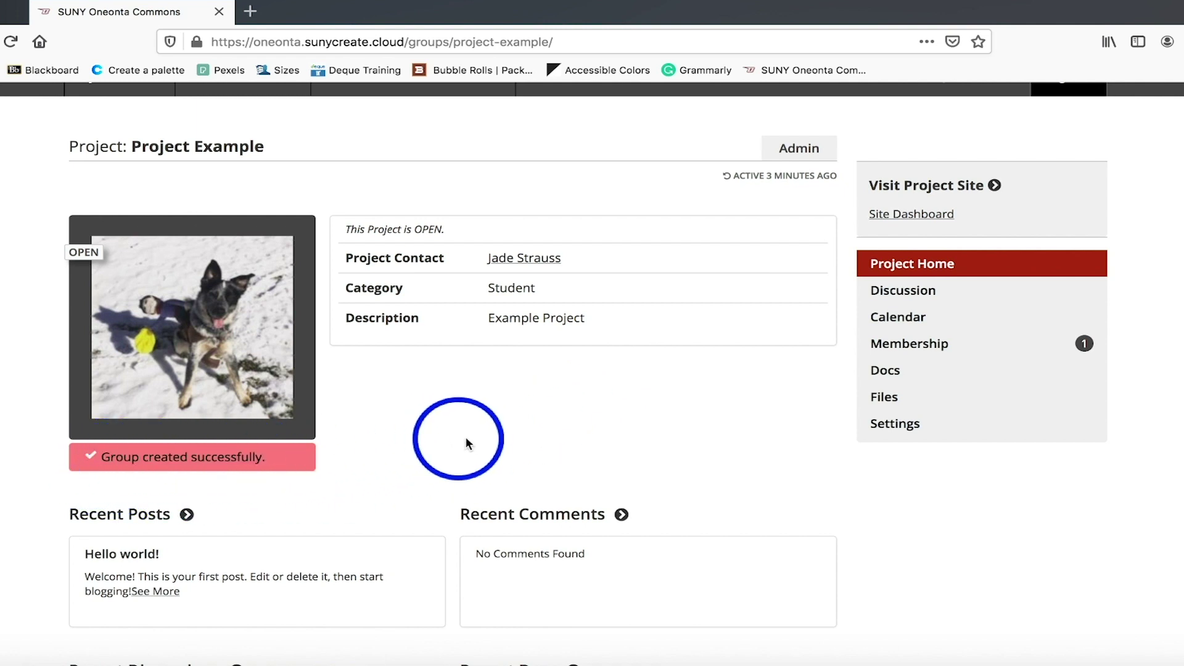
Open the Project Example site from its group page and browse its Hello world! post.
scroll(499, 435, up, 1)
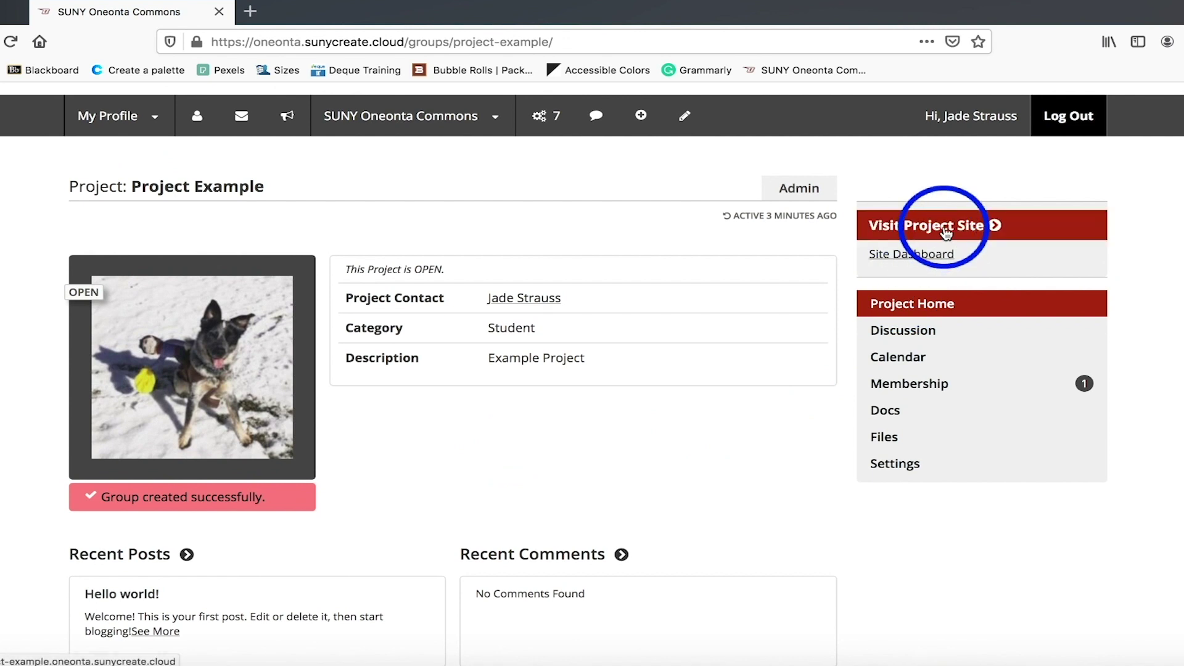
click(964, 238)
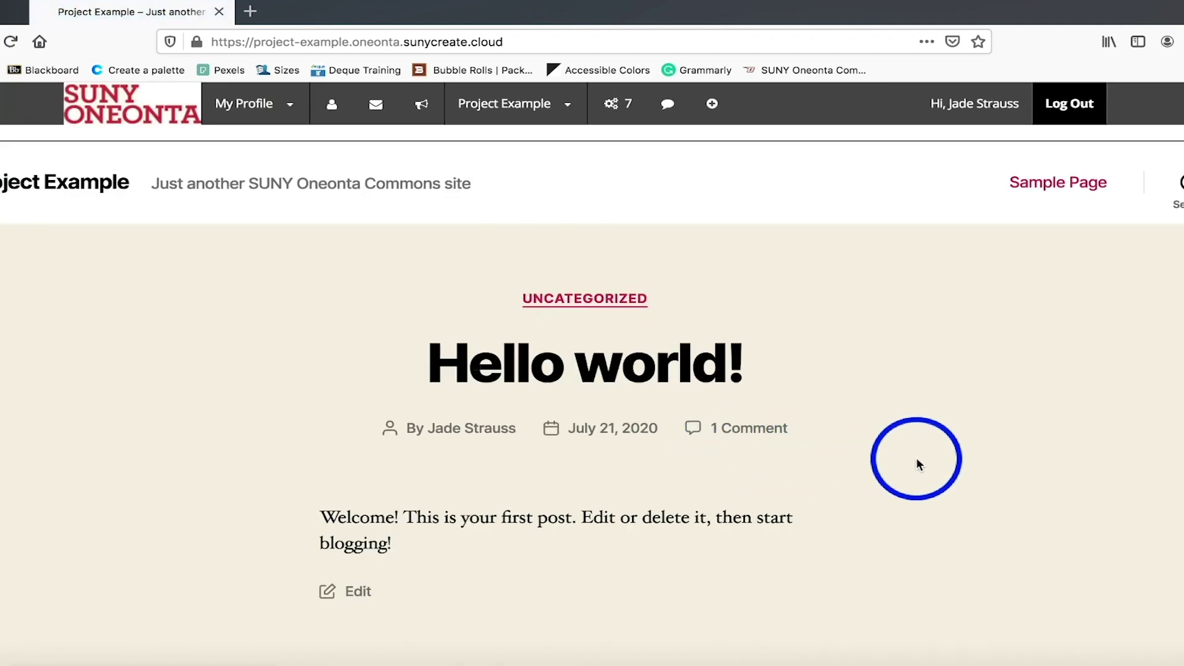
scroll(917, 461, down, 1)
scroll(916, 461, down, 5)
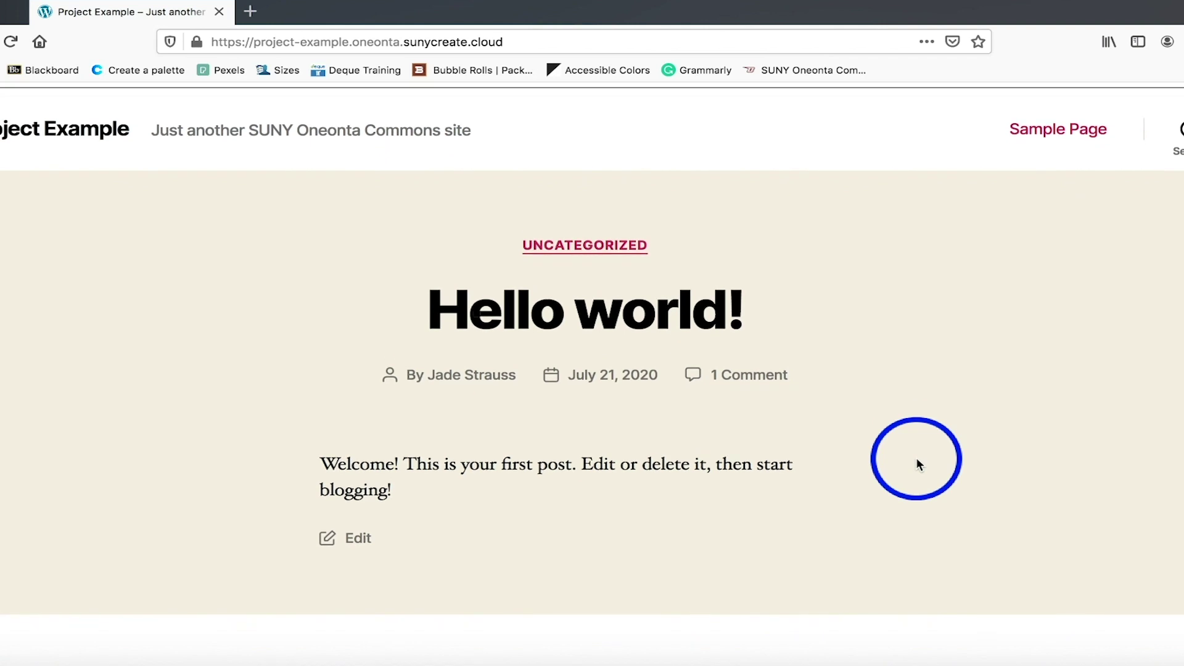
scroll(916, 462, up, 5)
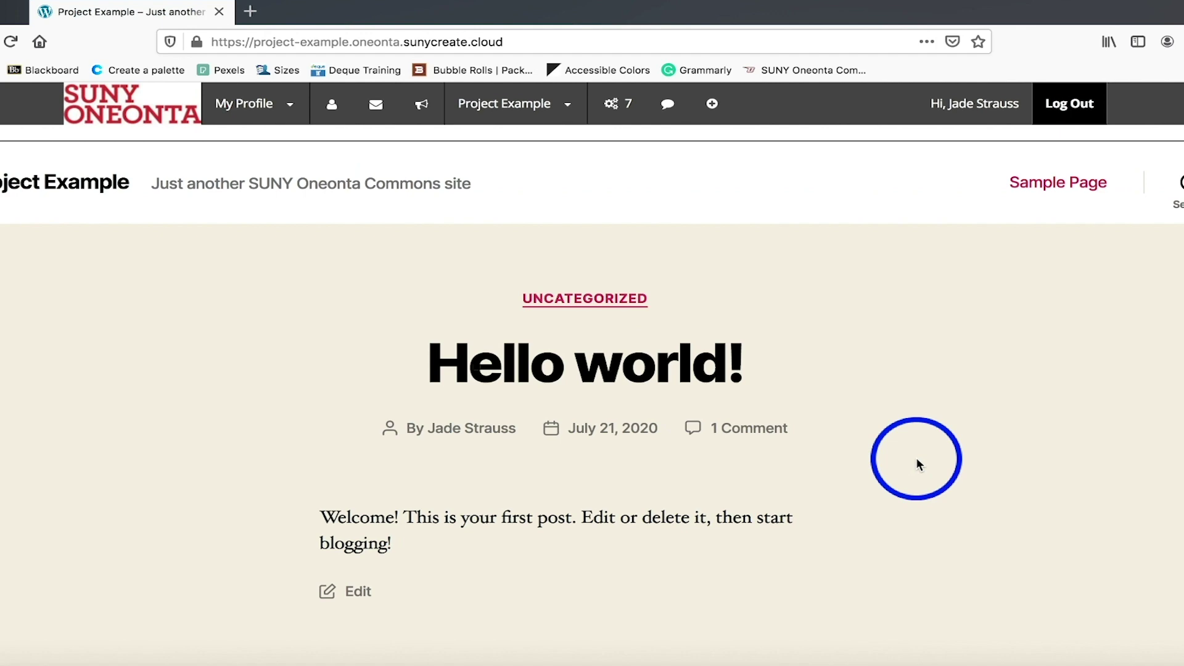
key(super+n)
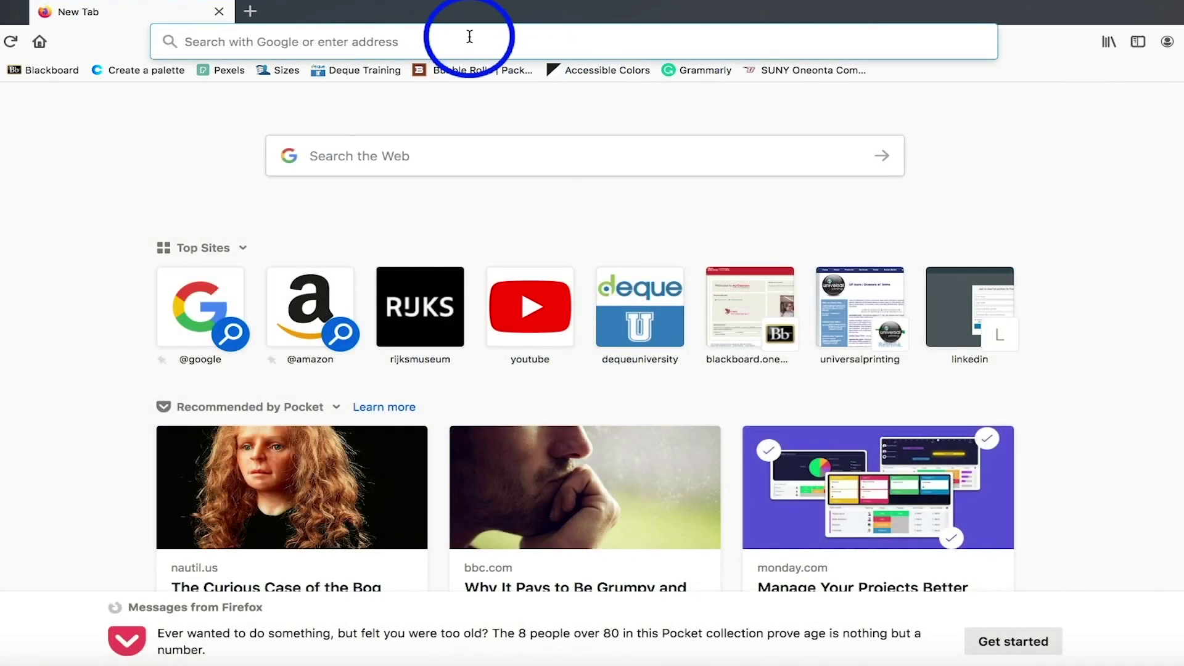
Go to oneonta.sunycreate.cloud in a new tab and log in with the saved account.
text(suny)
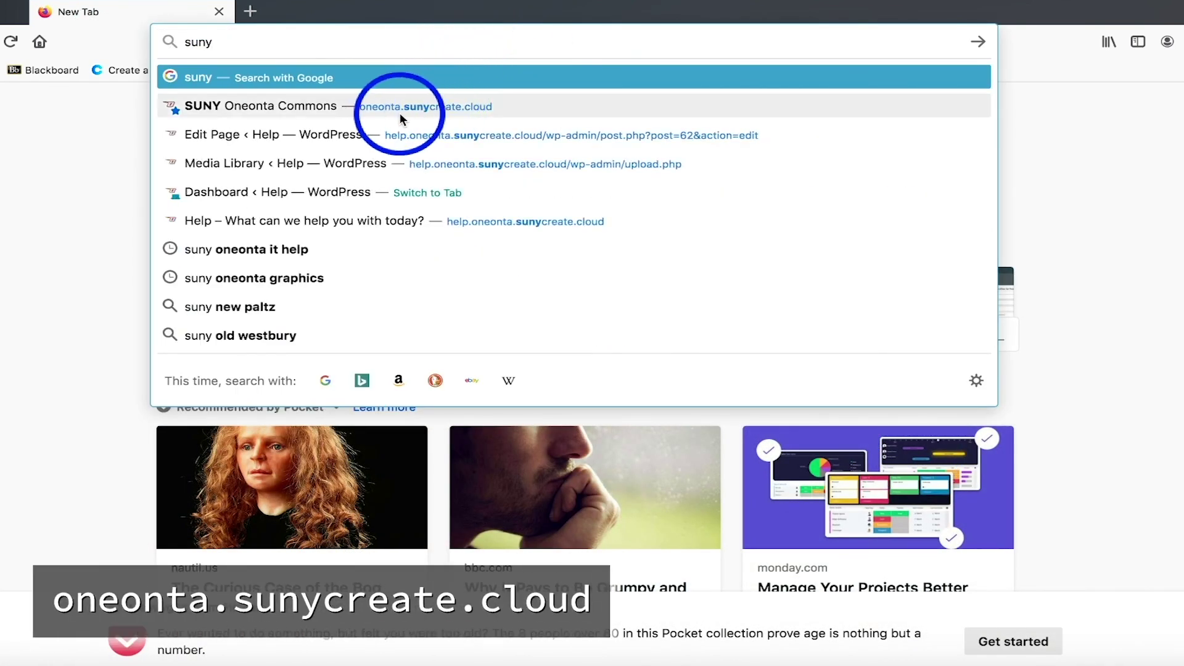
click(470, 106)
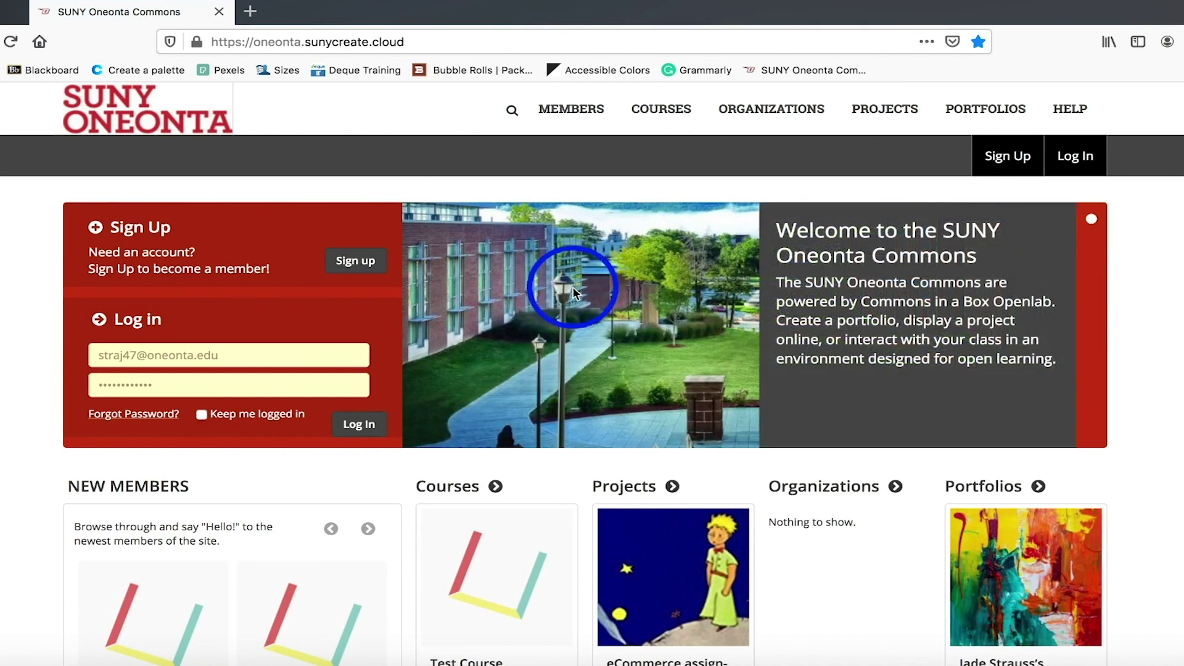
click(358, 429)
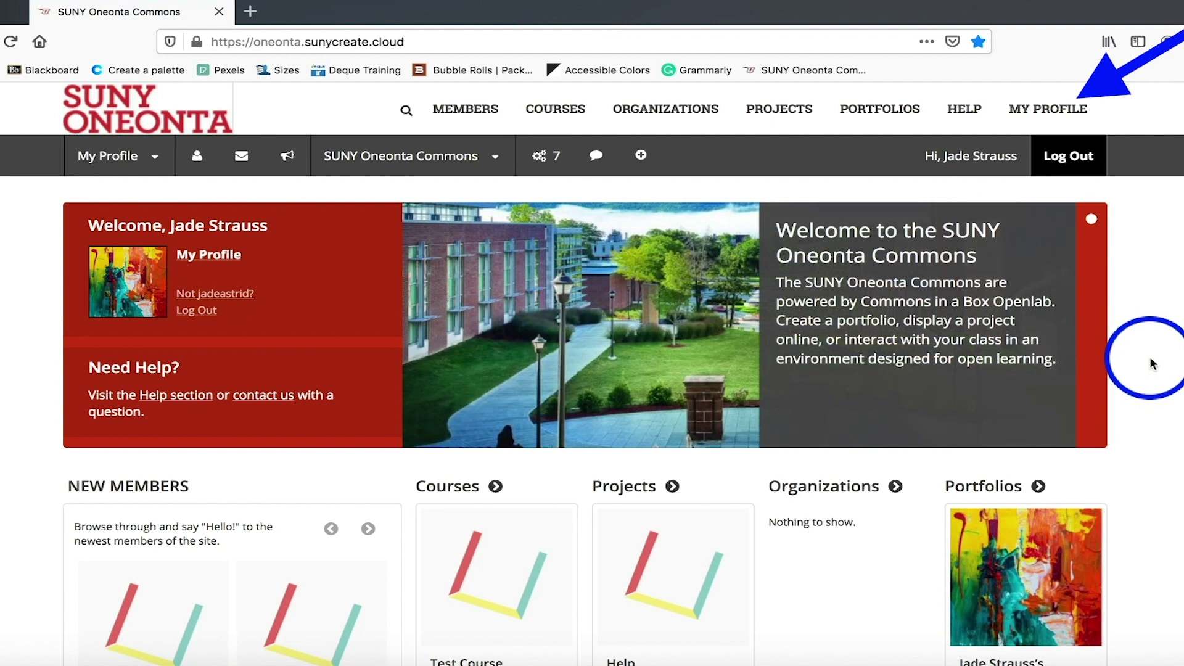
Go to My Projects on the profile and start a new project with Create / Clone.
click(1055, 116)
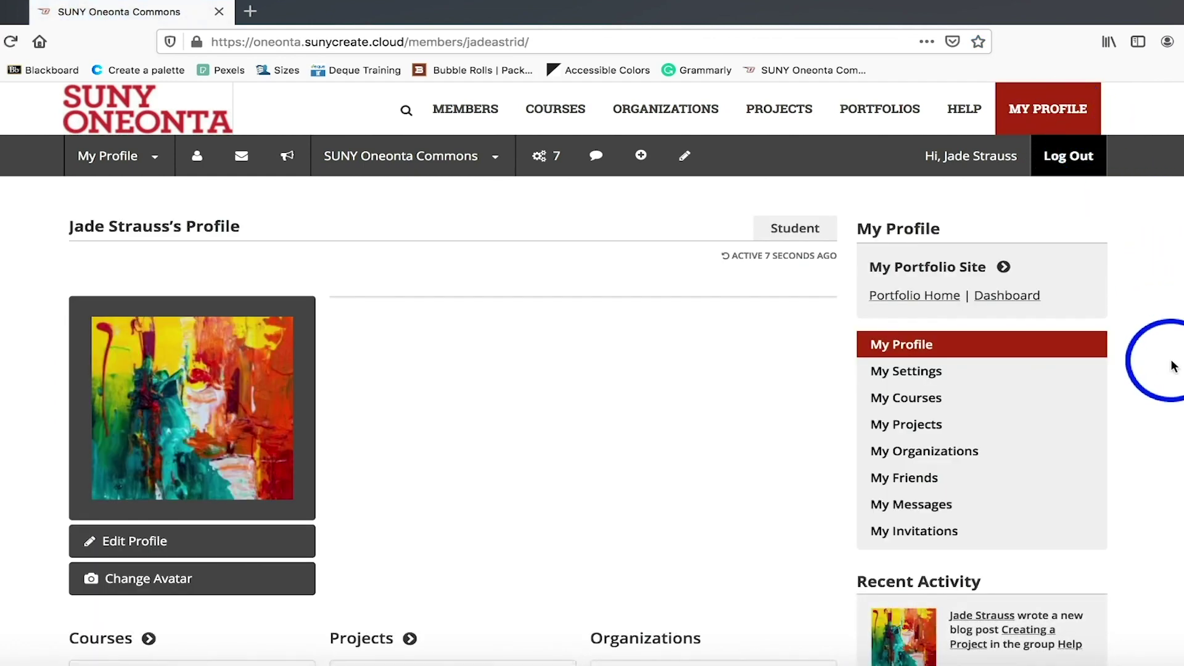
click(915, 429)
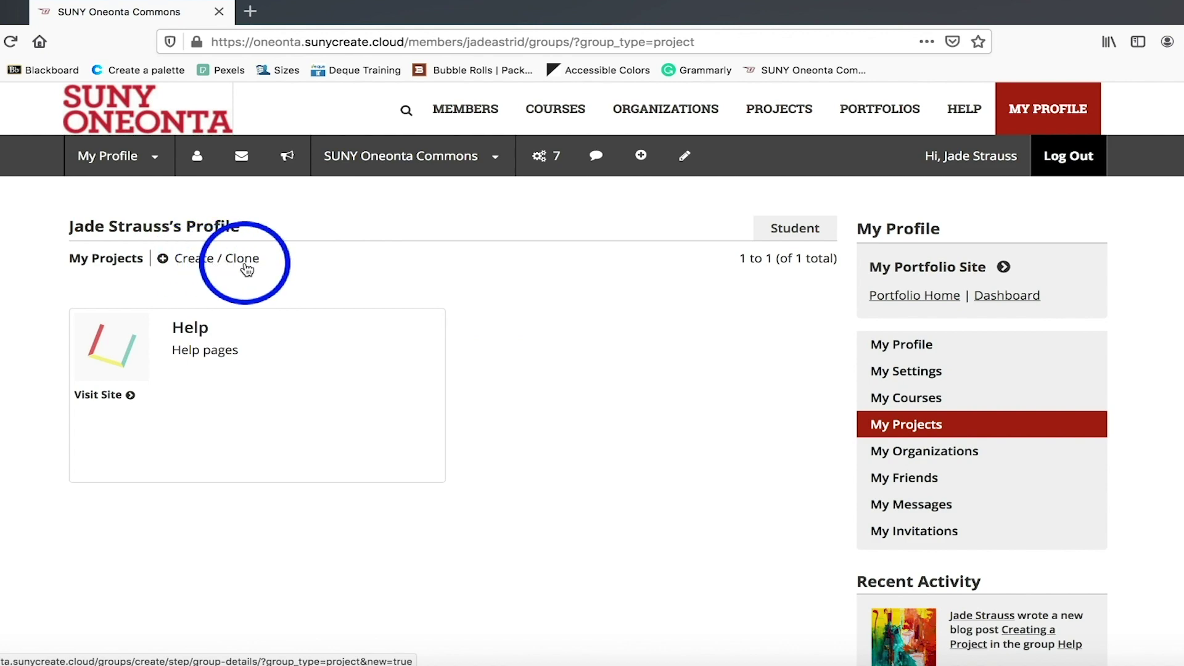
click(246, 269)
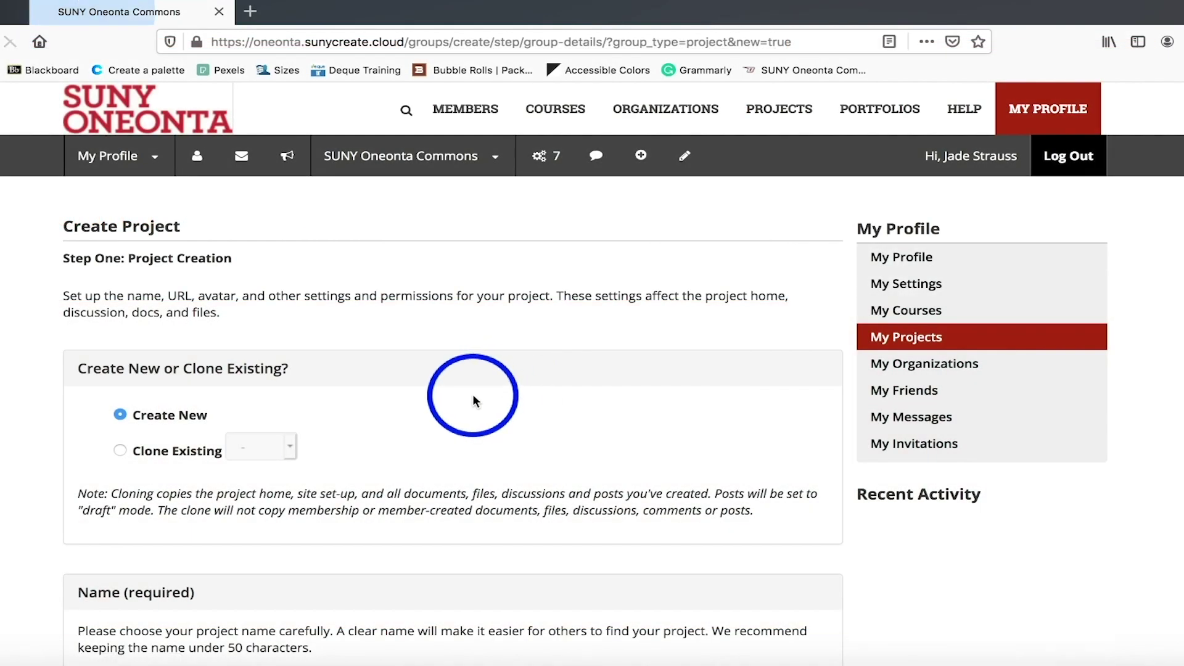
Name the new project 'Project Example' and let its URL auto-fill as project-example.
scroll(473, 394, down, 2)
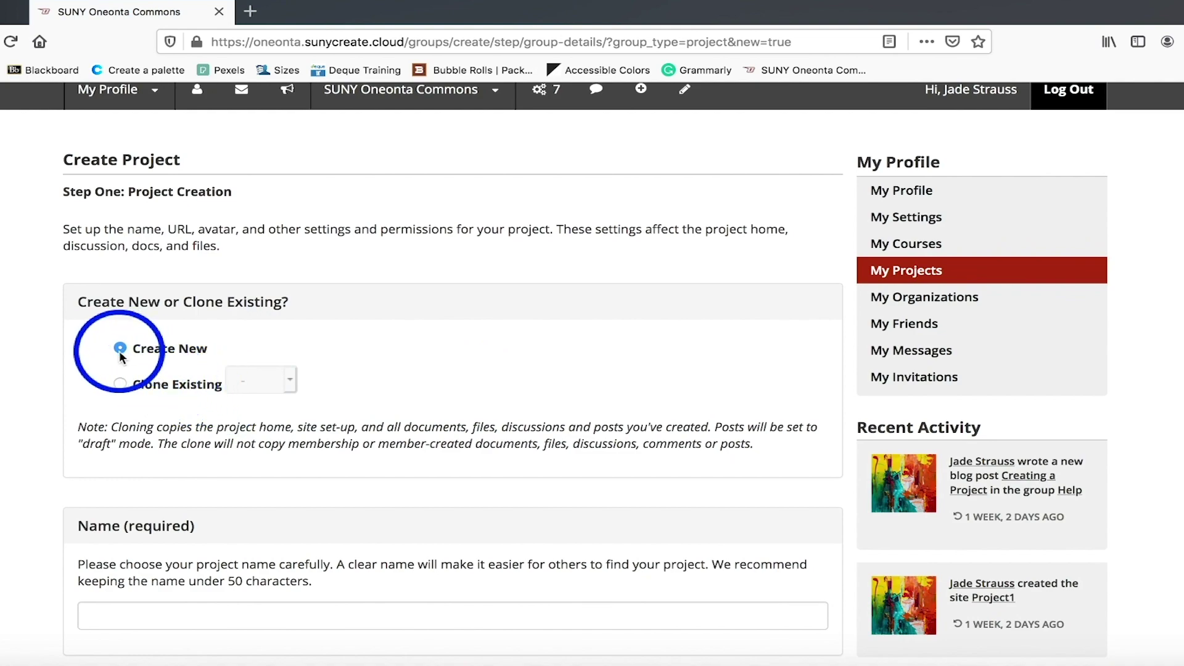
scroll(130, 389, down, 3)
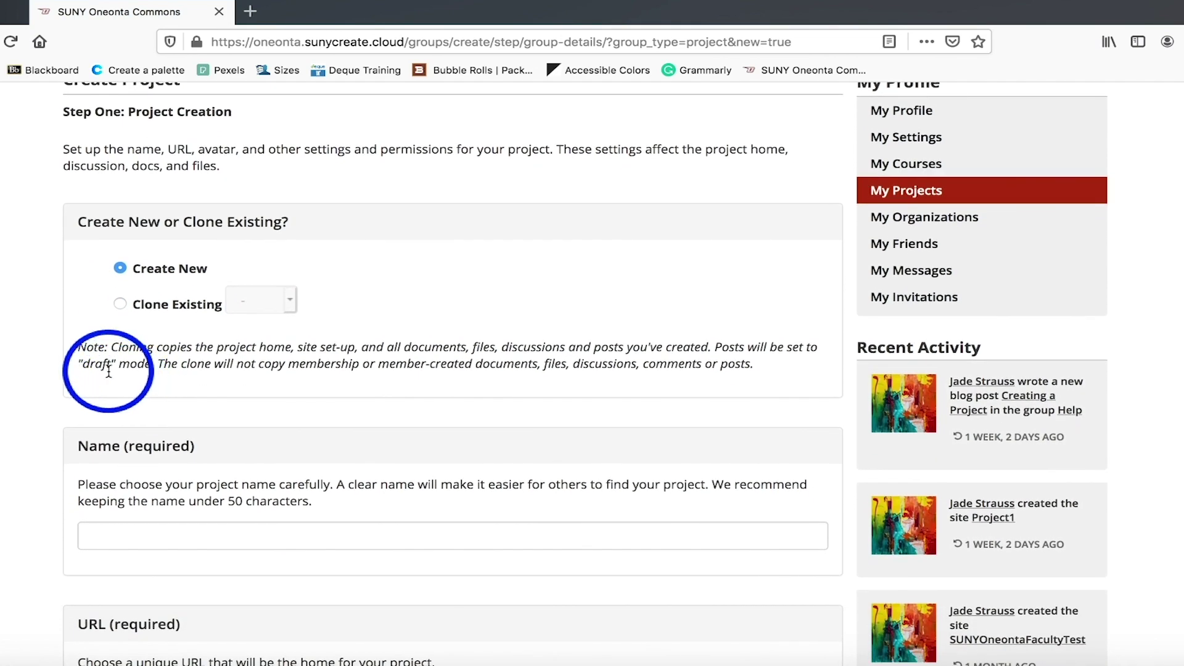
scroll(108, 371, down, 4)
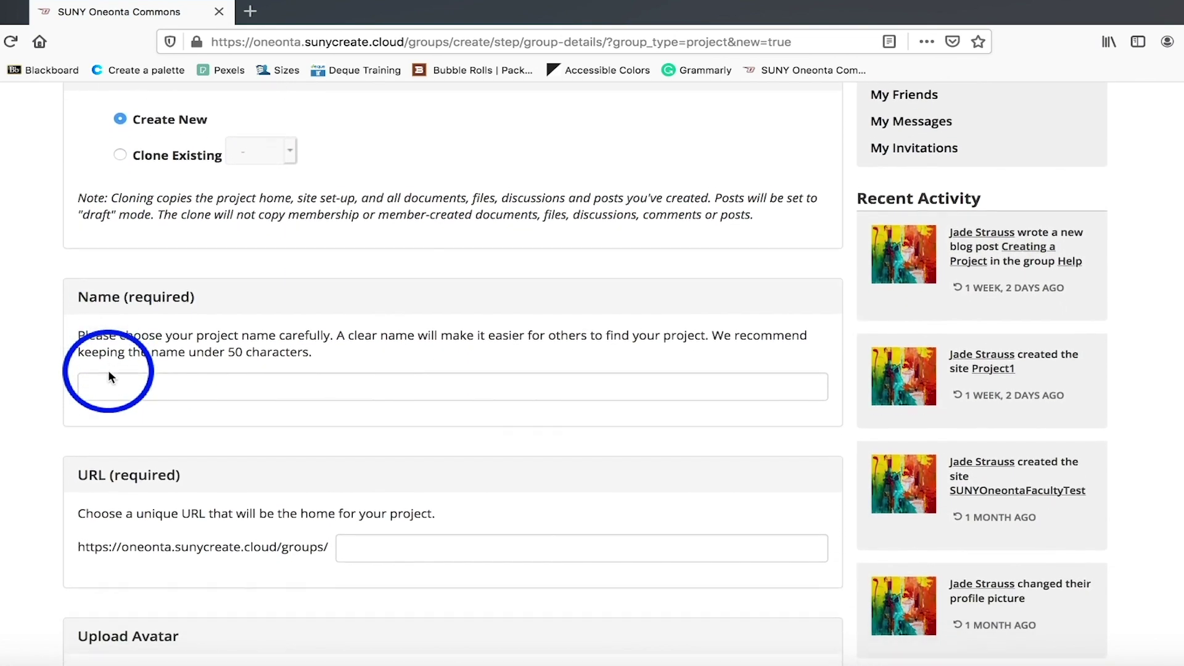
click(109, 368)
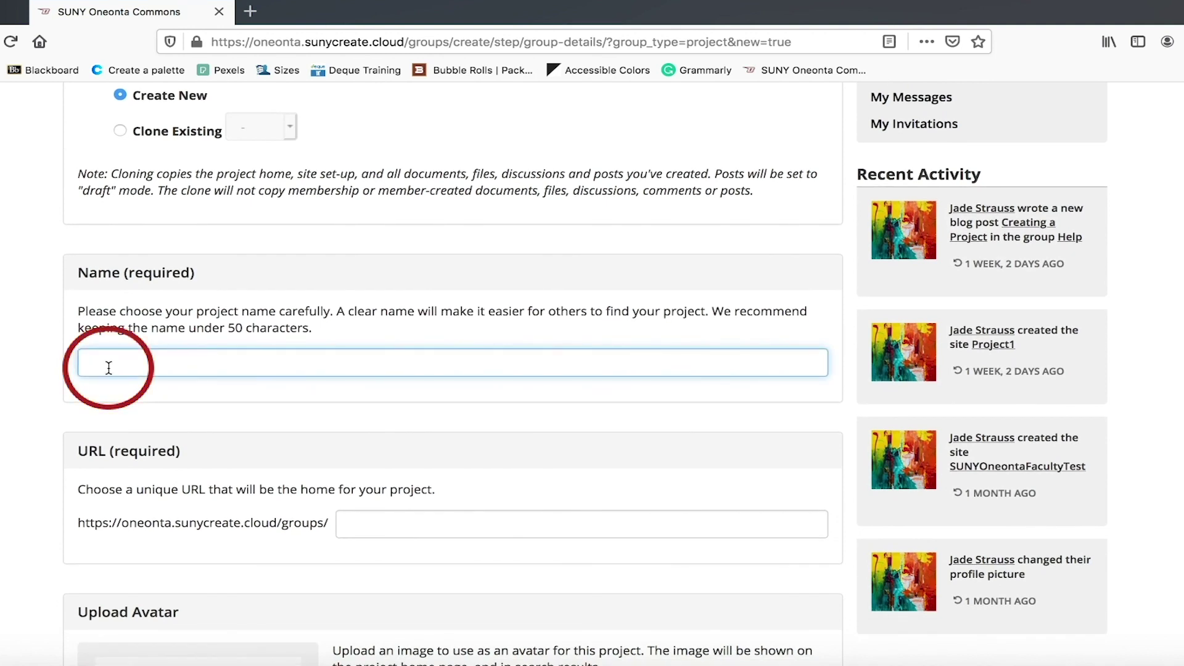
text(Projec)
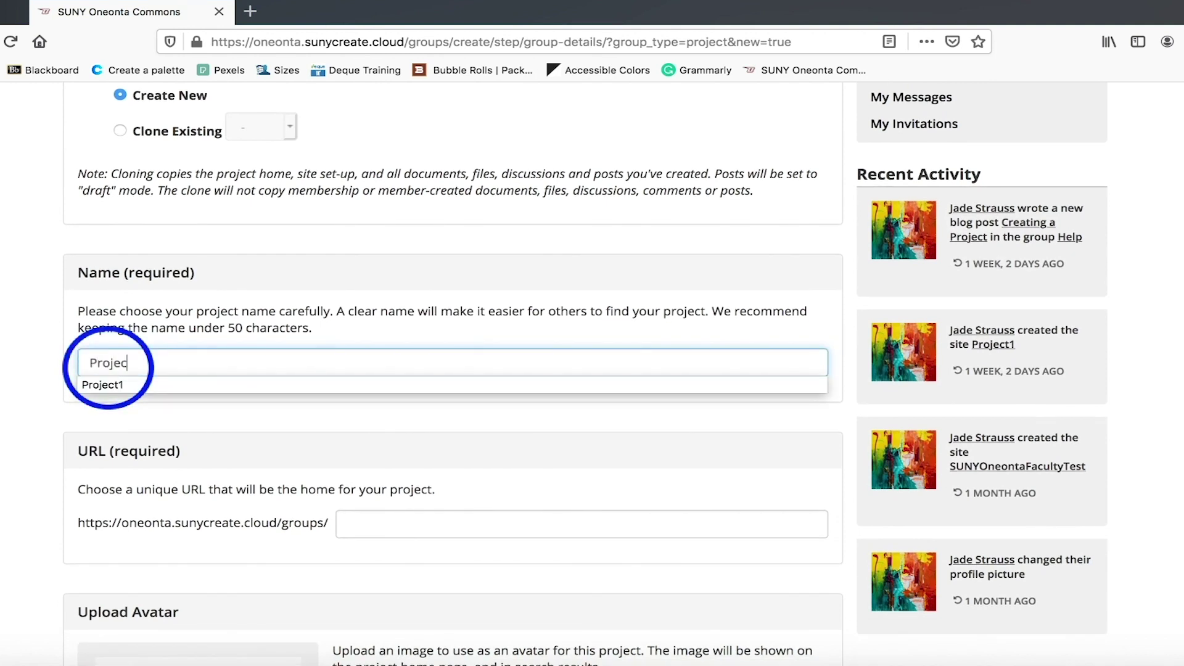
text(t Ex)
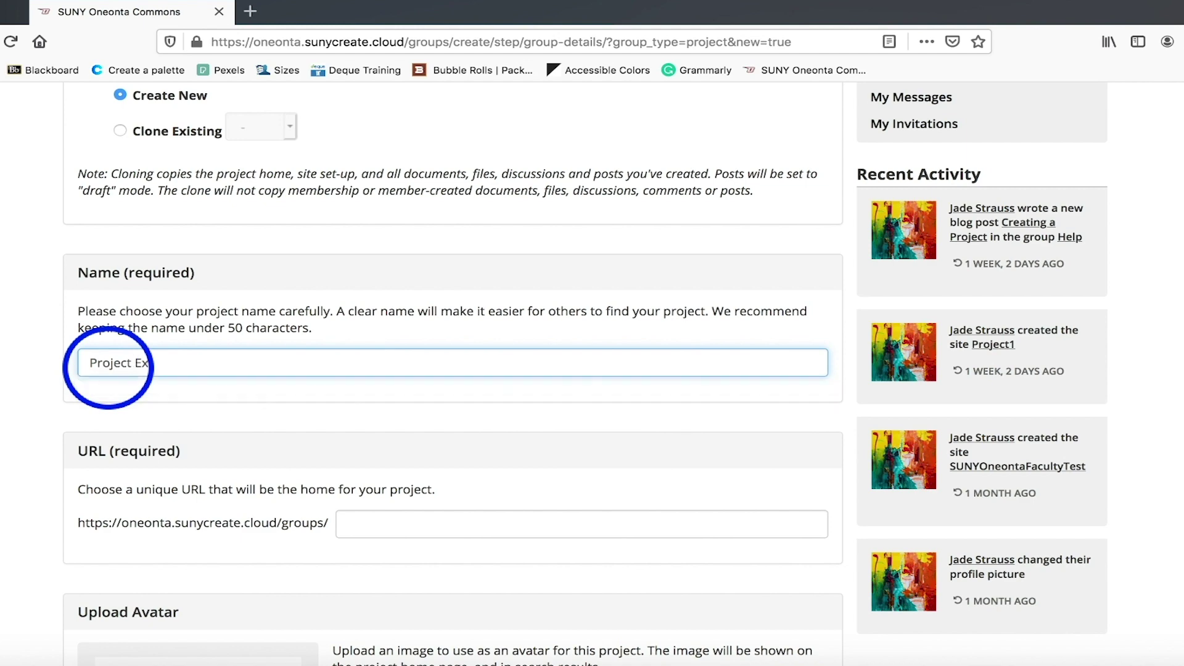
text(ample)
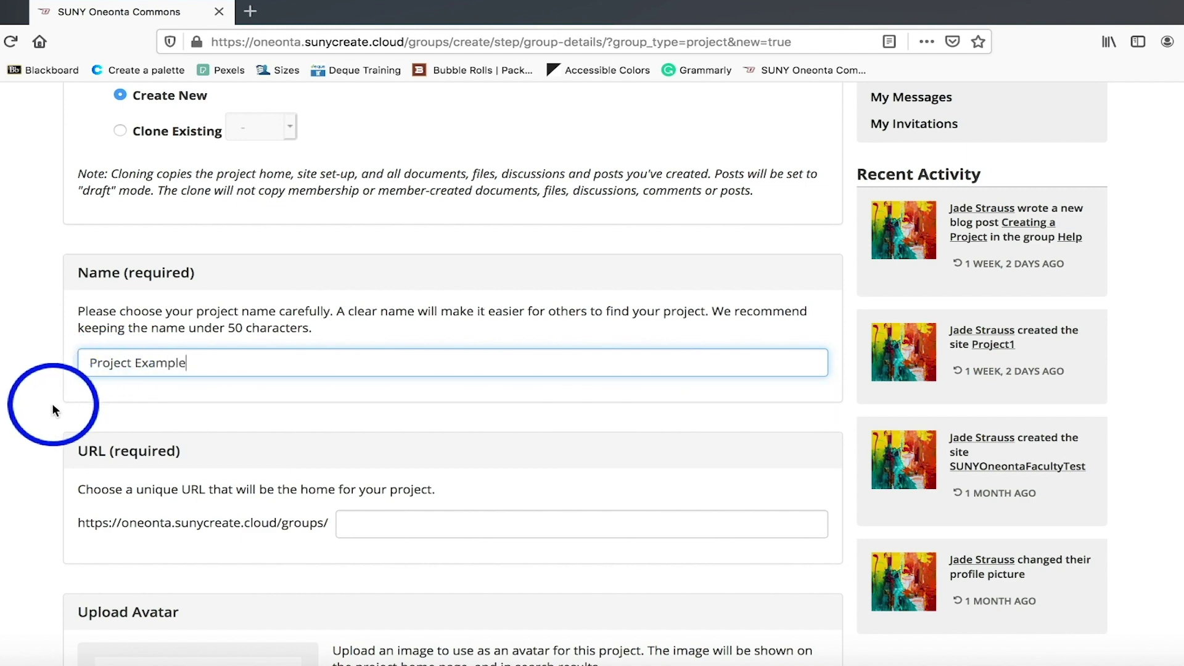
scroll(28, 435, down, 2)
scroll(28, 435, down, 2)
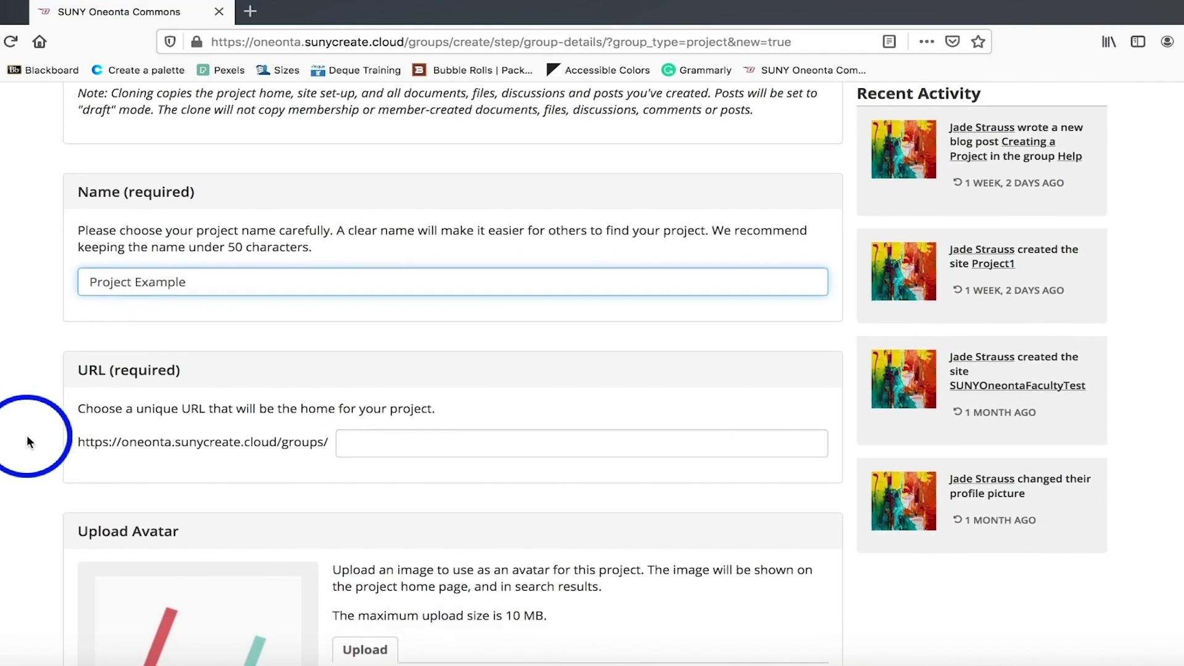
click(388, 434)
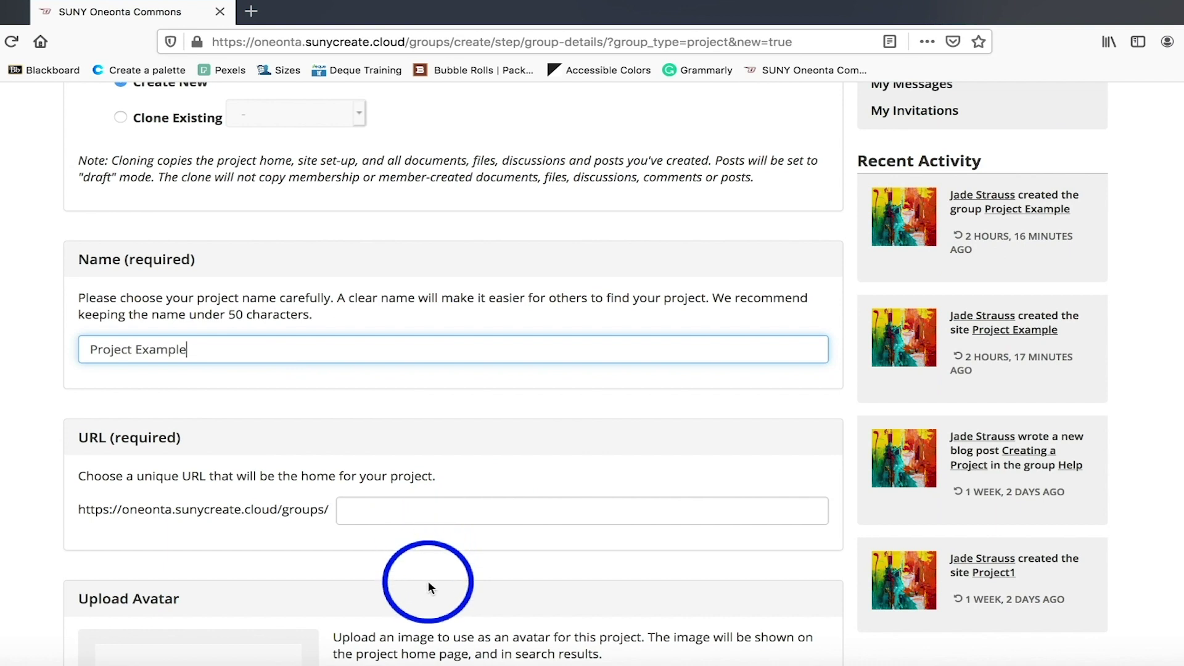
click(423, 502)
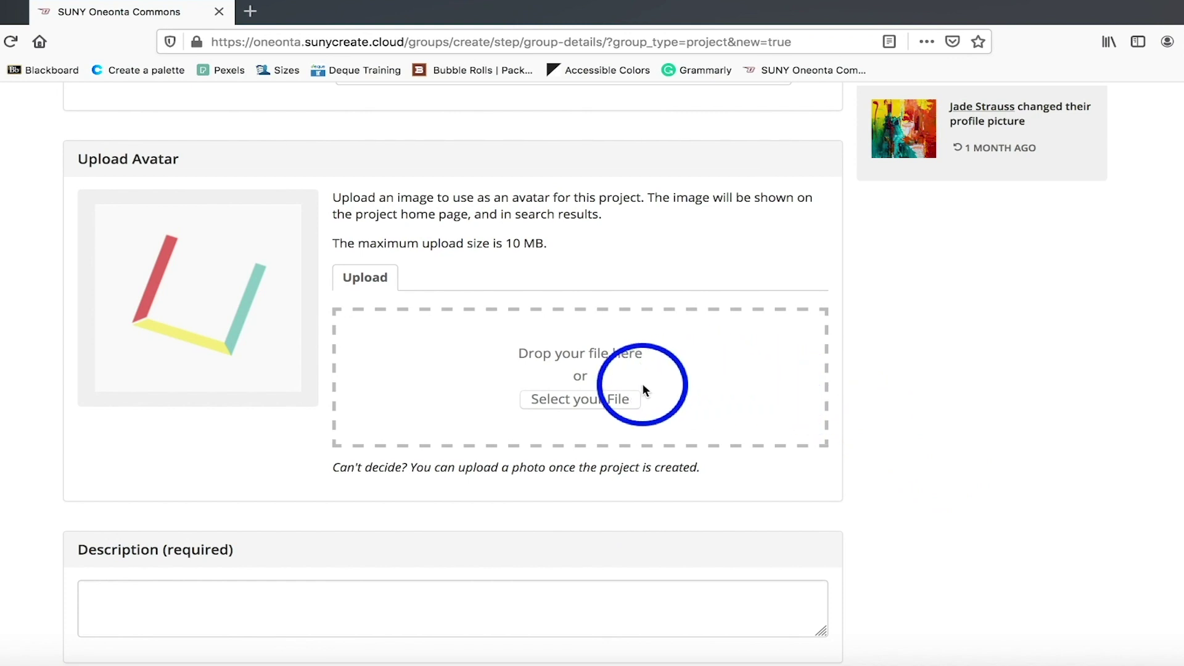
Upload the dog photo Layla.jpg as the project avatar image.
click(578, 402)
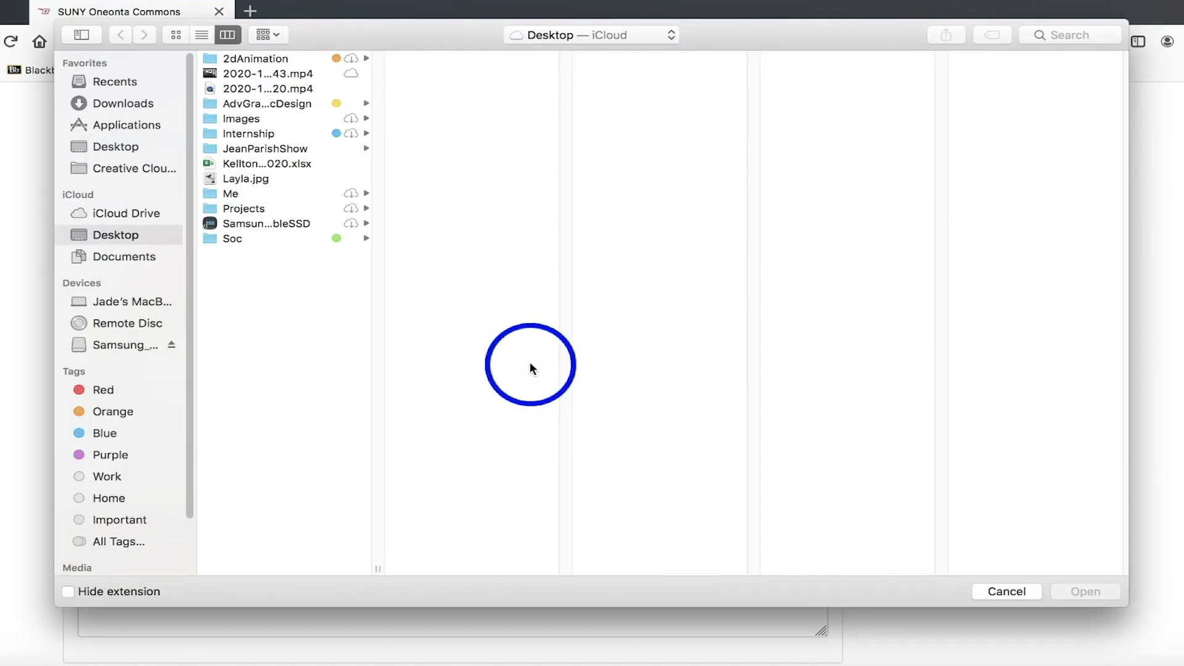
click(236, 180)
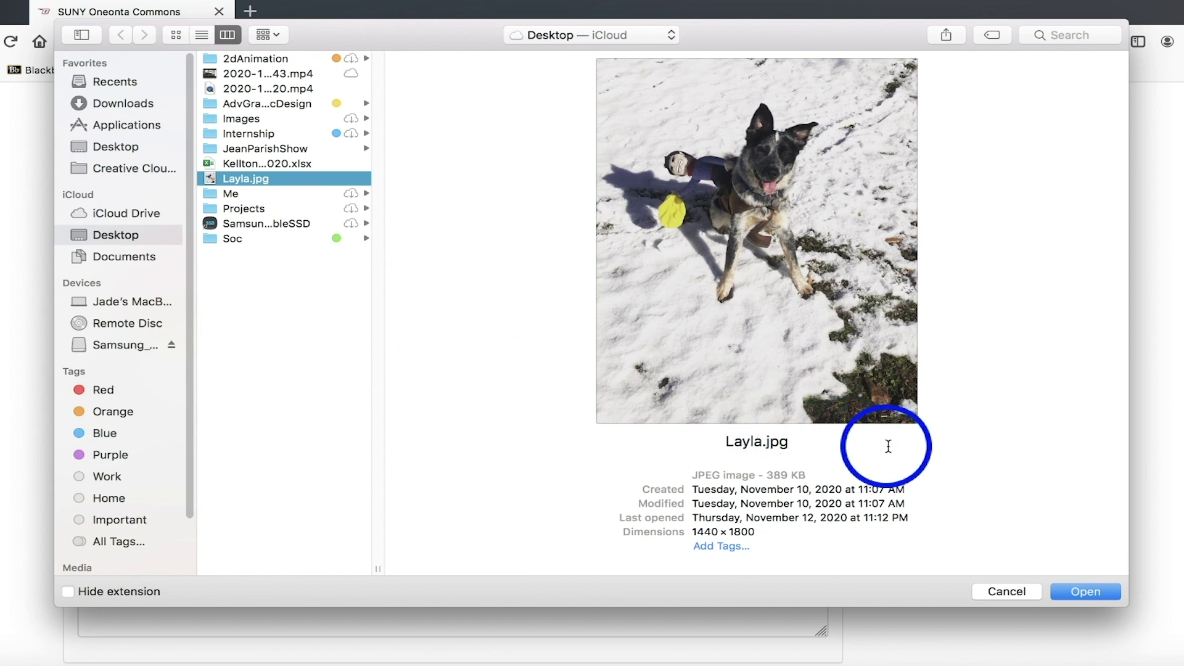
click(1088, 593)
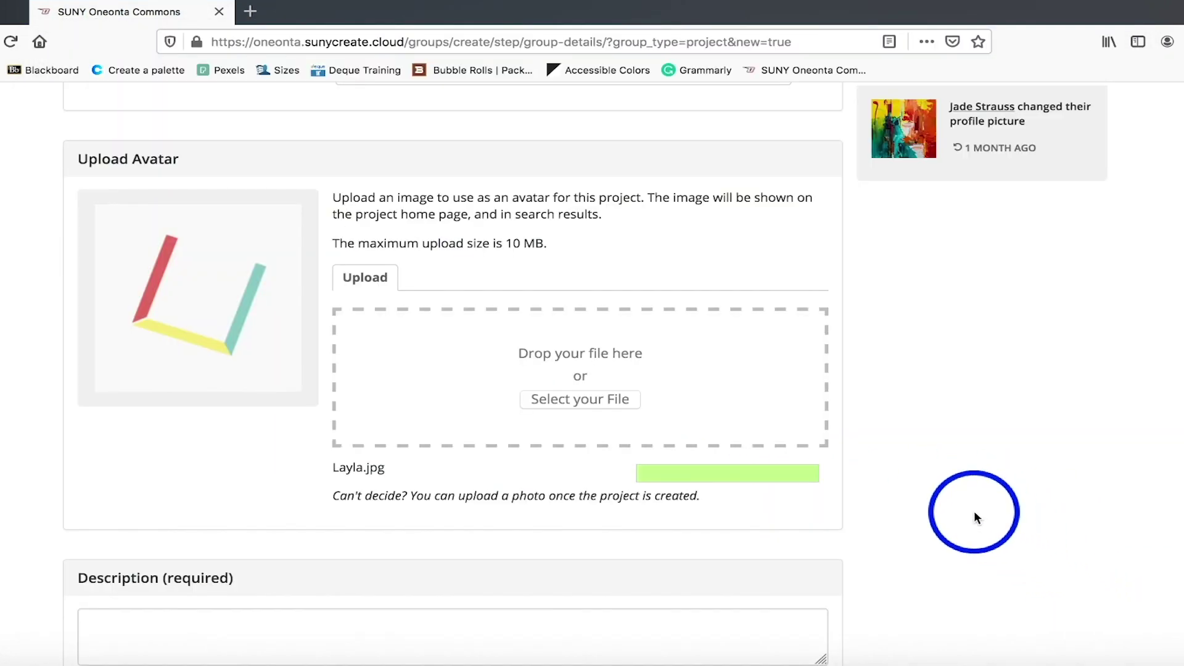
Adjust the crop box to frame the dog and apply the crop.
scroll(791, 494, down, 3)
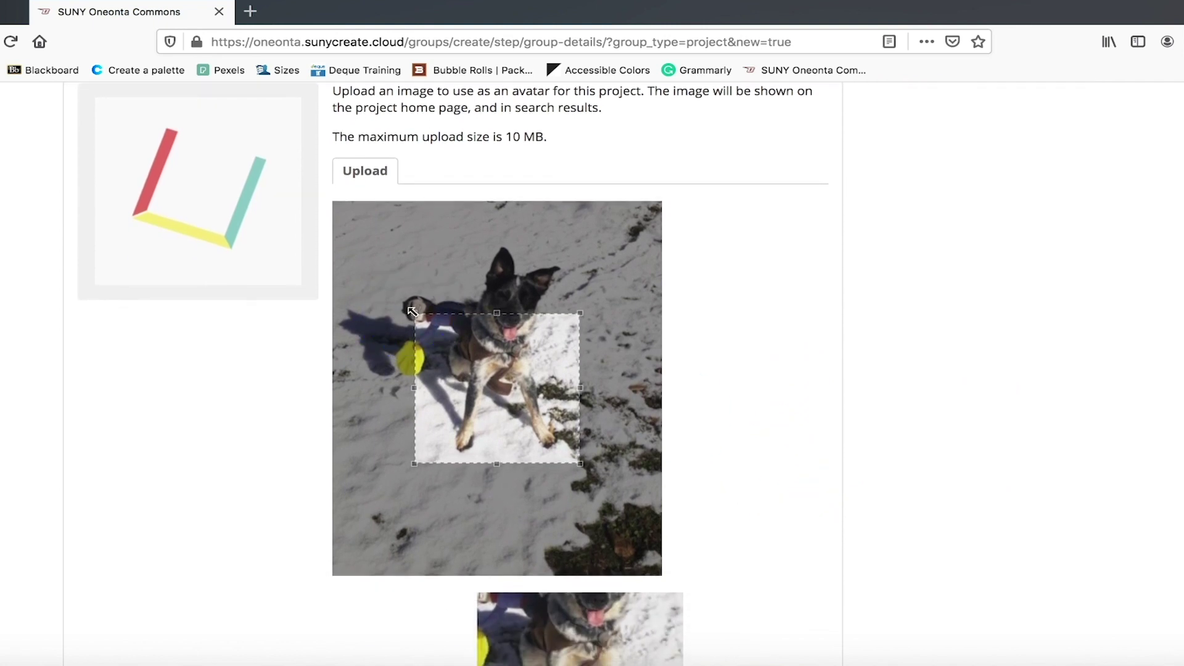
drag(412, 312, 336, 234)
drag(587, 247, 595, 231)
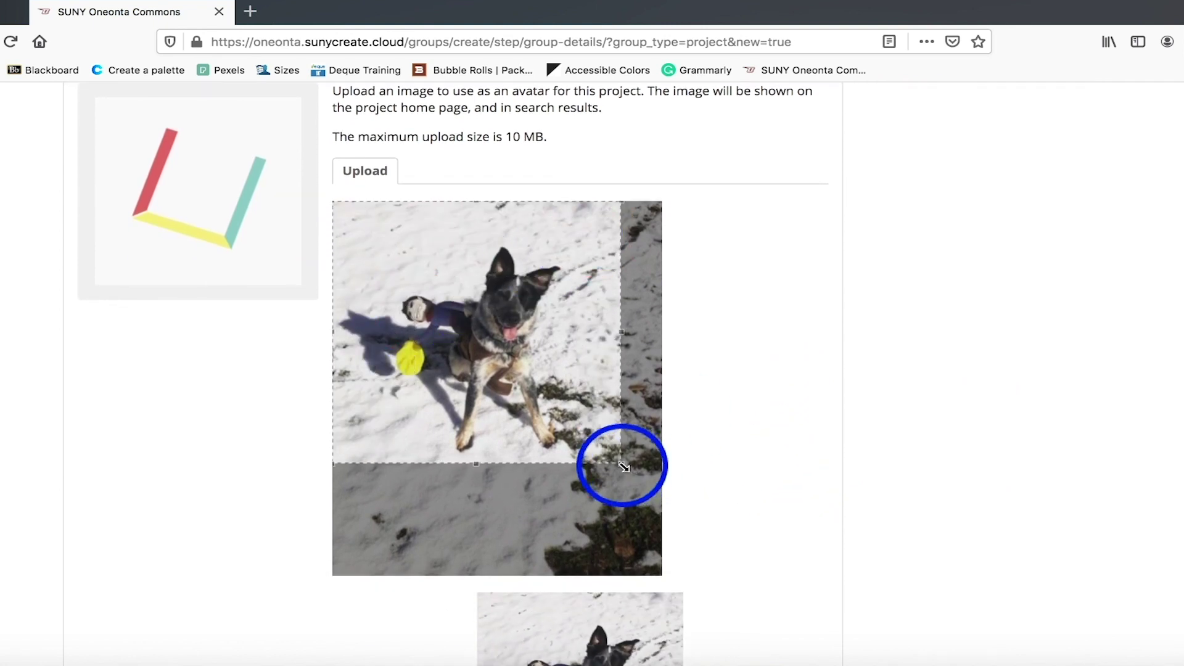
mouse_move(624, 467)
mouse_down()
mouse_move(664, 494)
mouse_move(630, 473)
mouse_up()
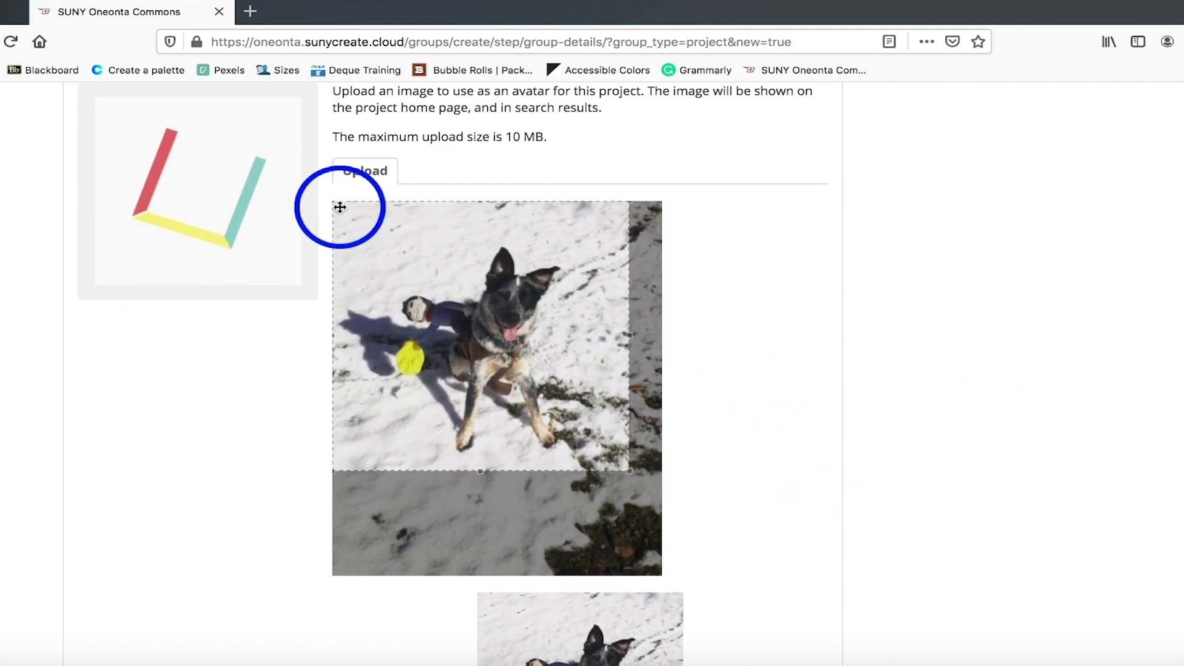
drag(339, 208, 418, 293)
scroll(726, 423, down, 3)
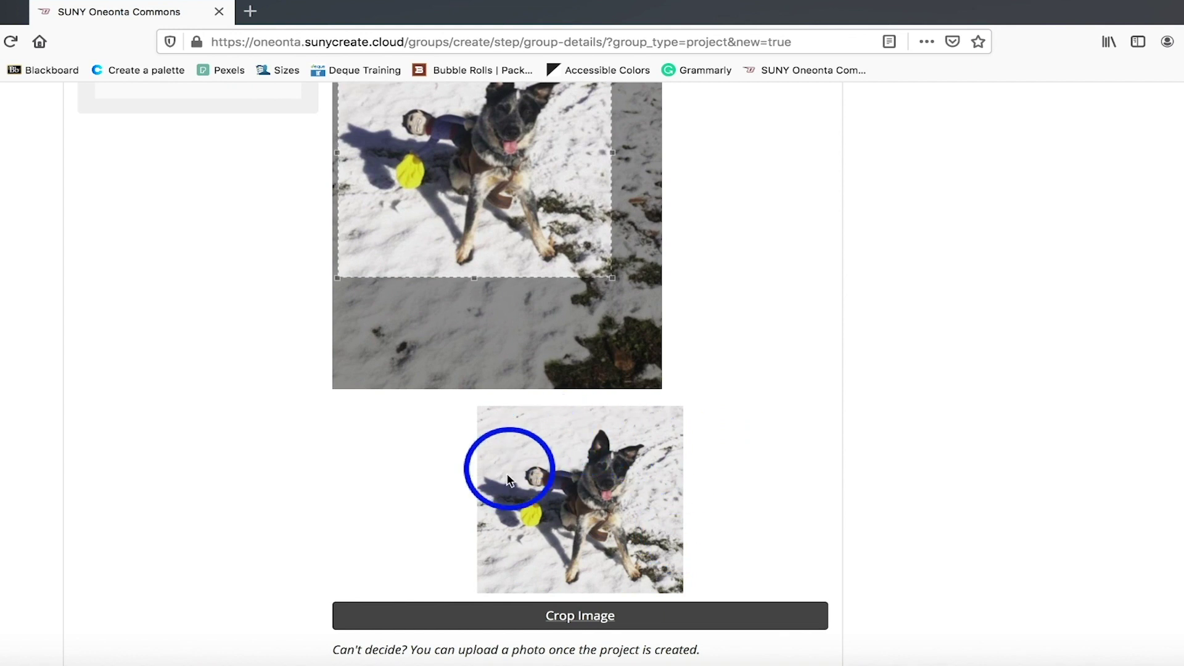
scroll(780, 512, down, 3)
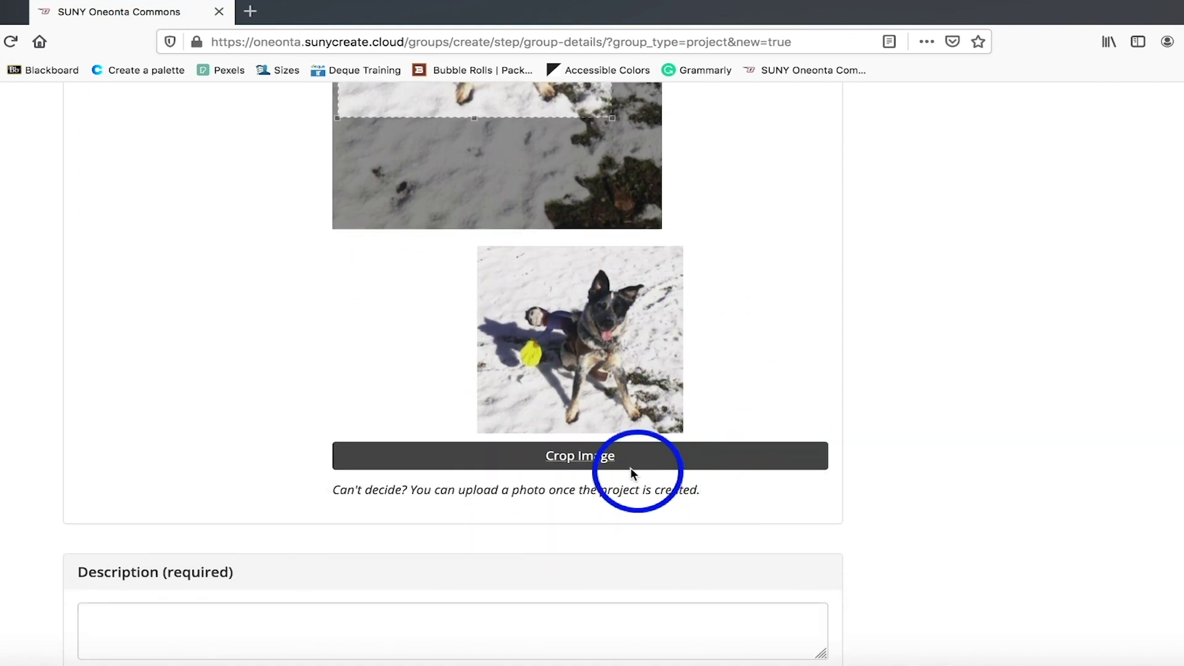
click(597, 463)
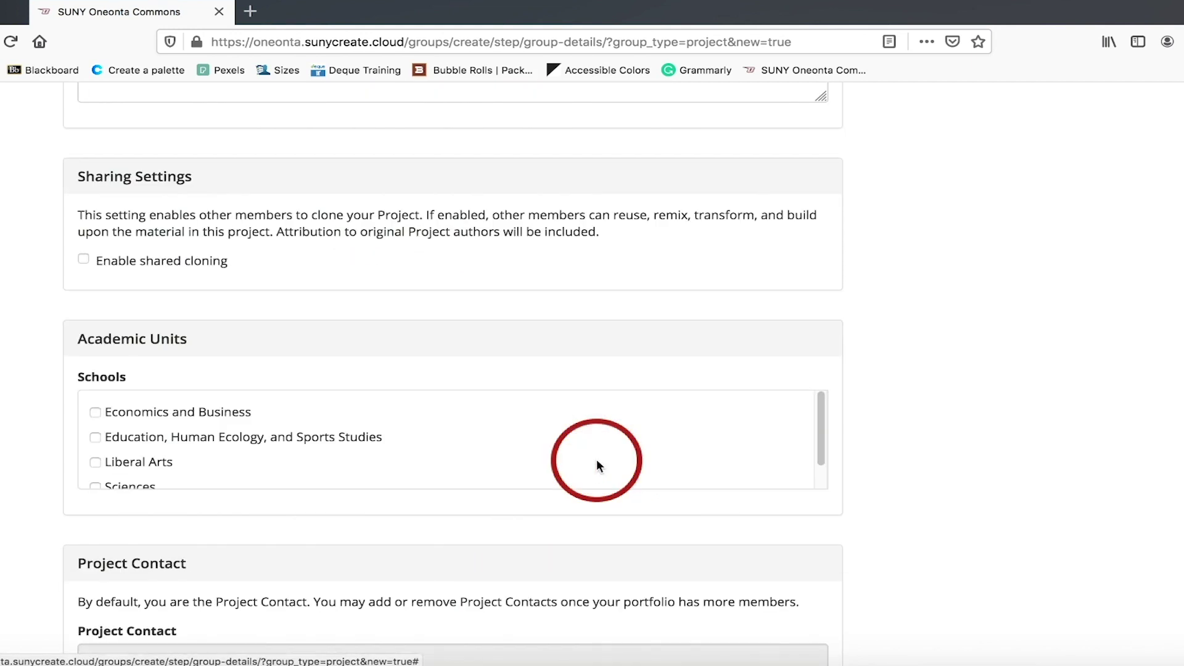
scroll(735, 425, up, 7)
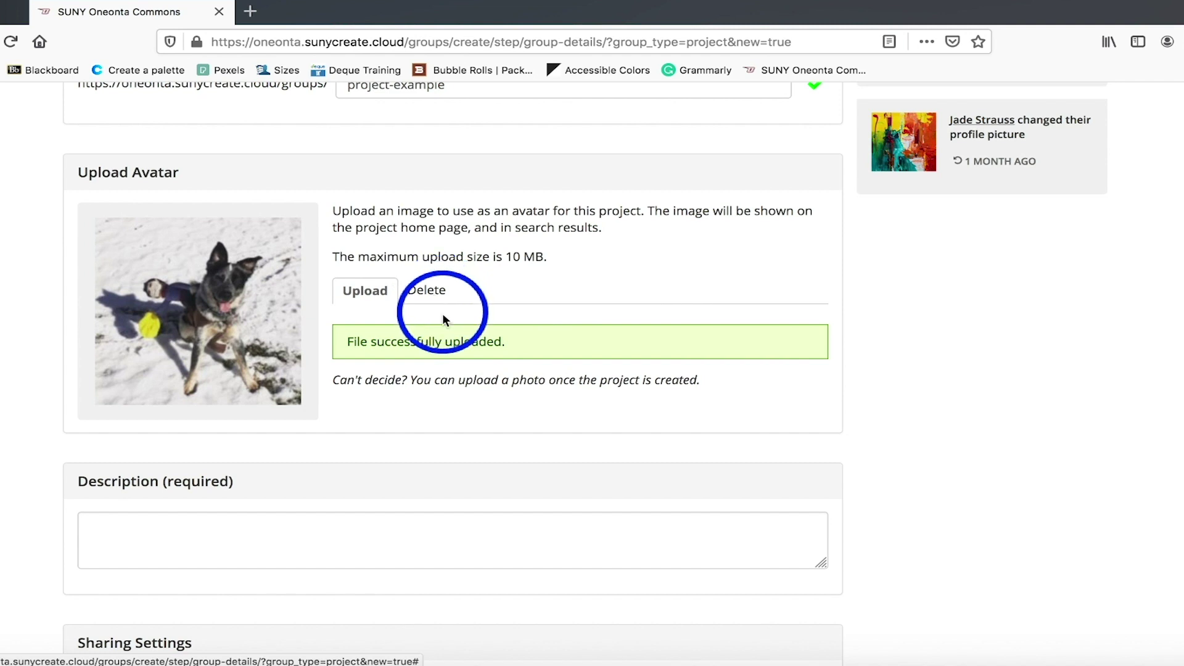
Enter 'Example Project' as the required project description.
scroll(406, 409, down, 2)
click(182, 436)
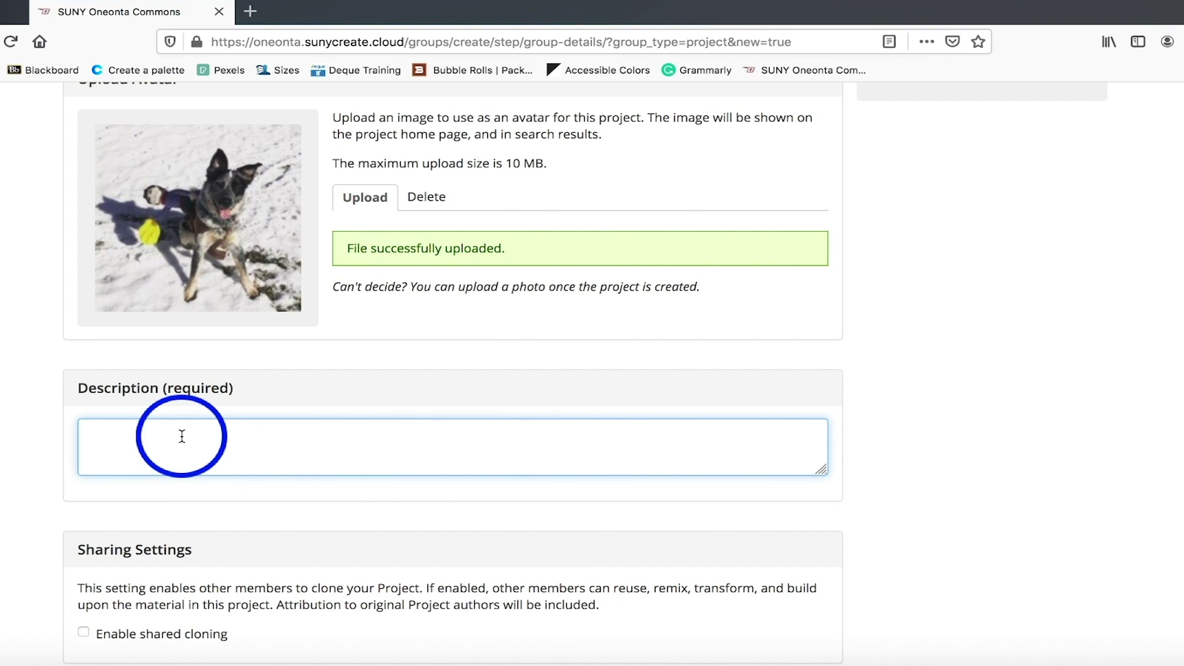
text(Example)
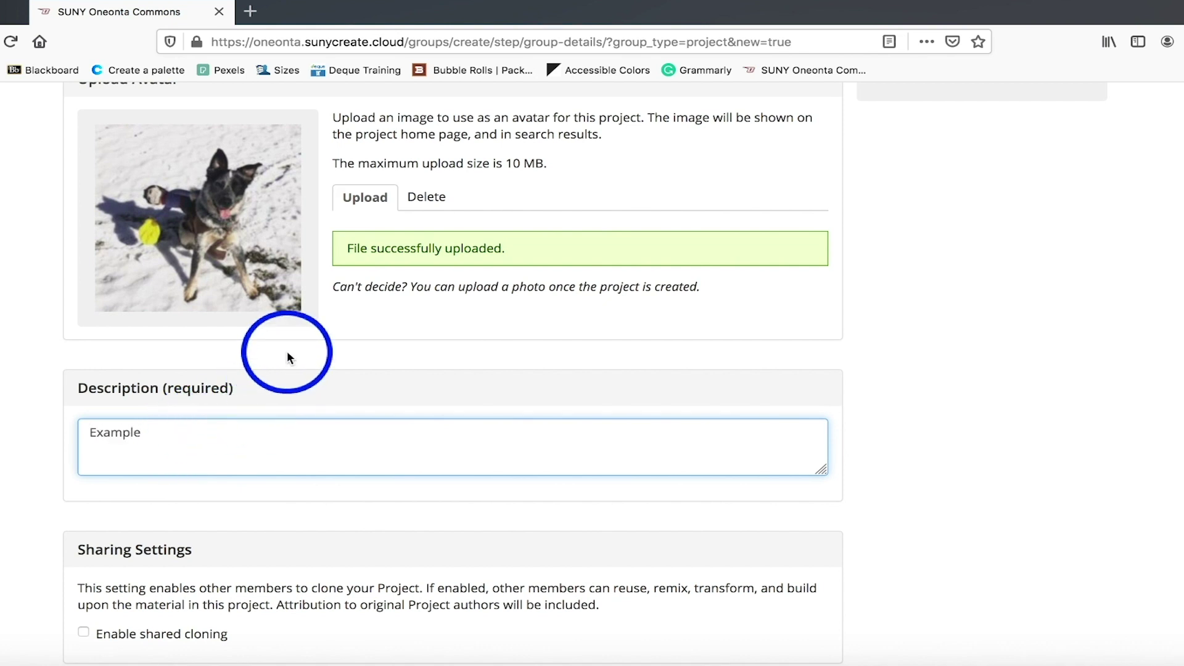
text( Project)
scroll(286, 352, down, 3)
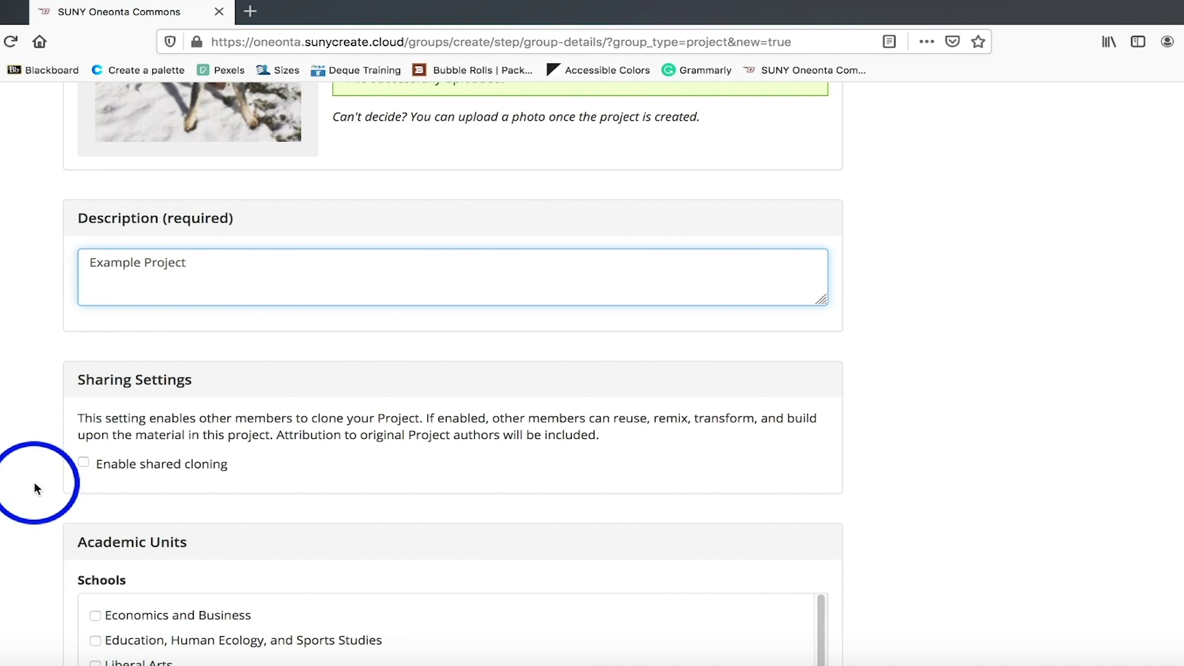
scroll(34, 485, down, 1)
scroll(30, 480, down, 1)
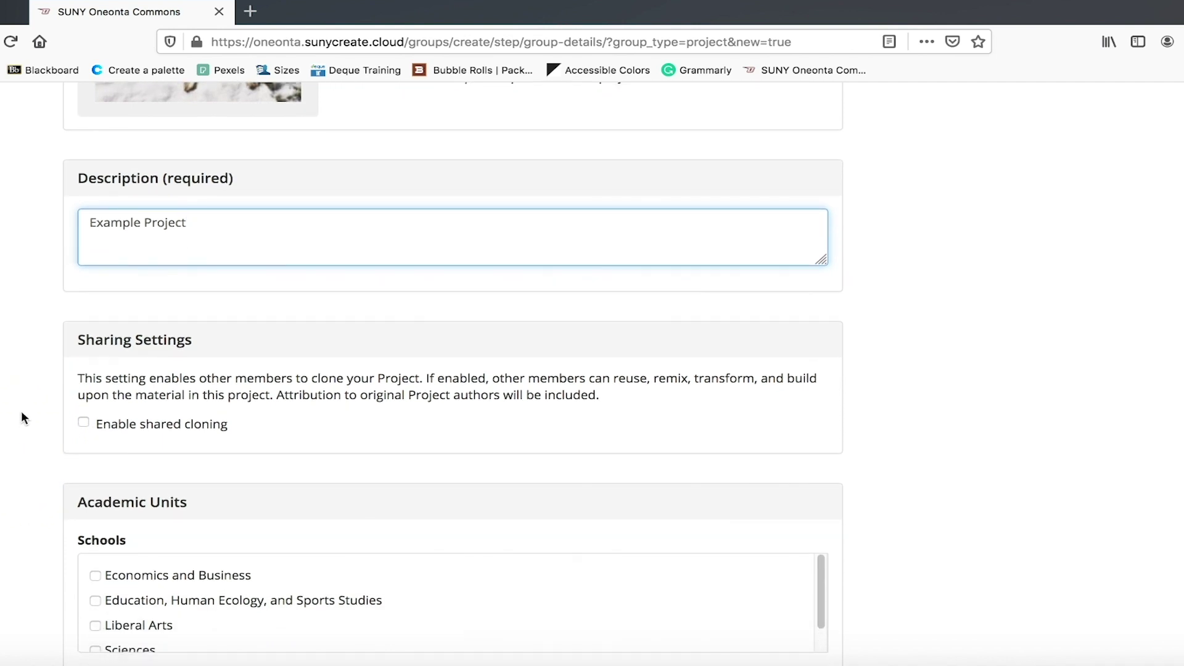
click(22, 414)
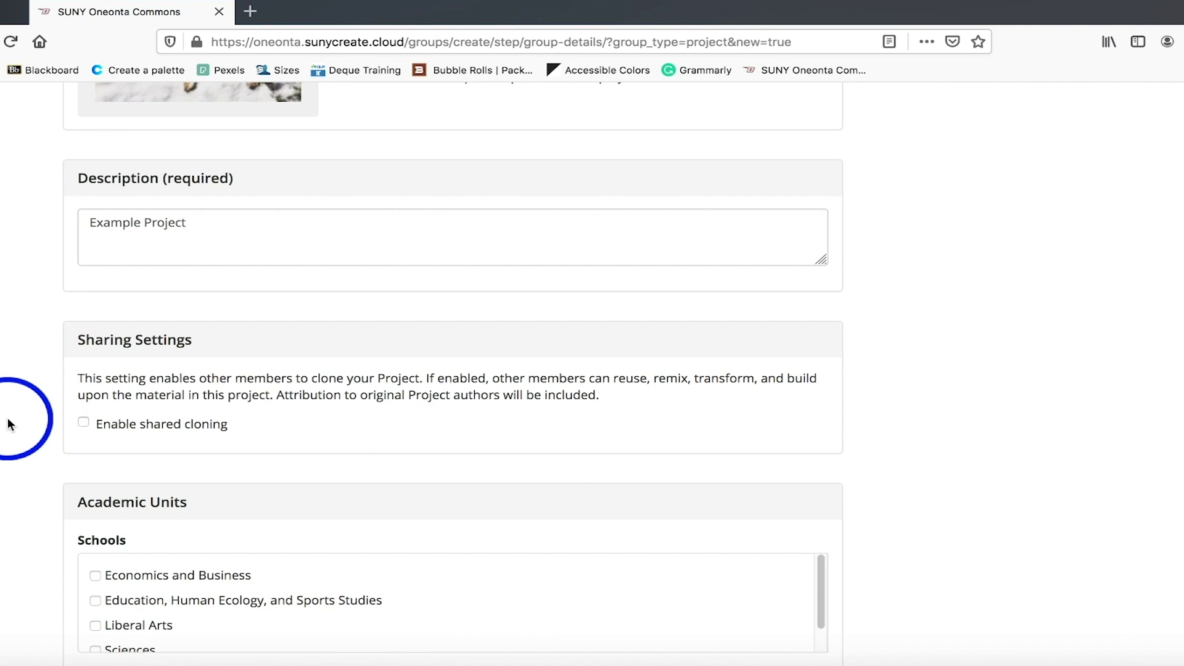
scroll(8, 424, down, 3)
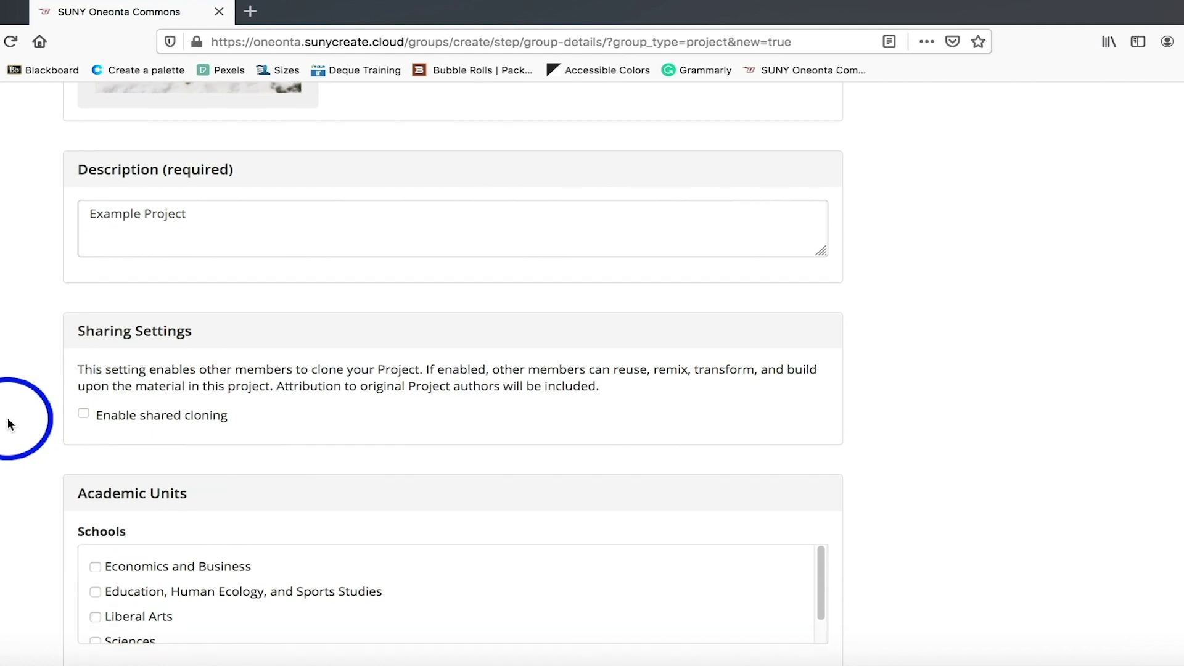
scroll(9, 425, down, 3)
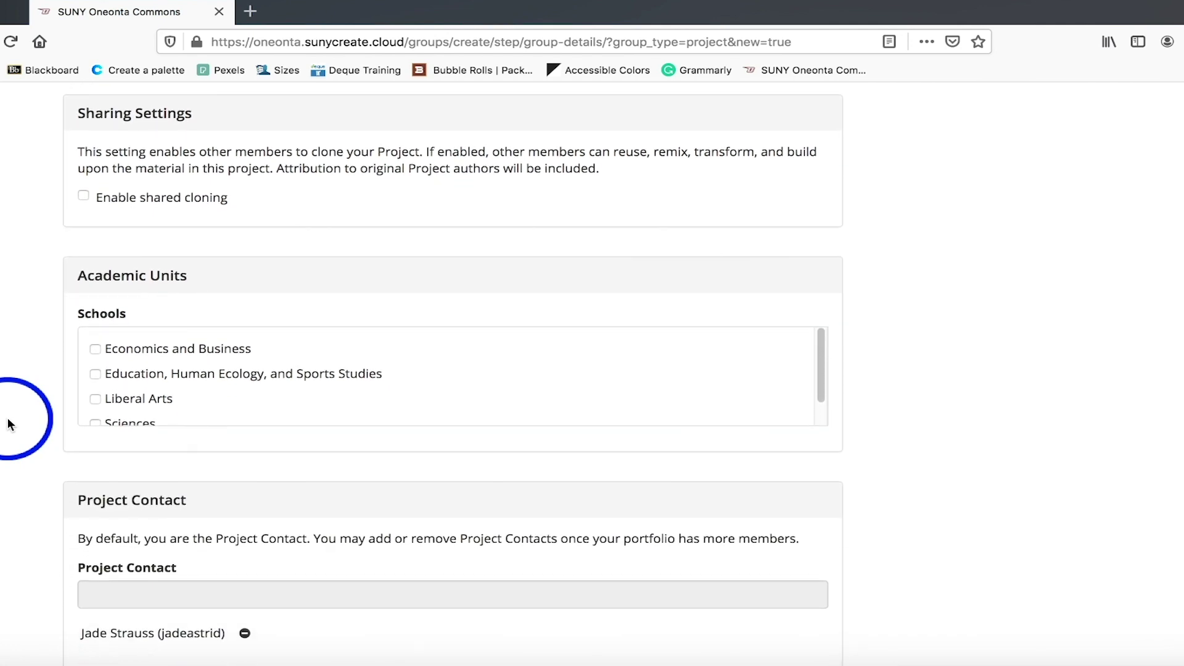
scroll(442, 399, down, 1)
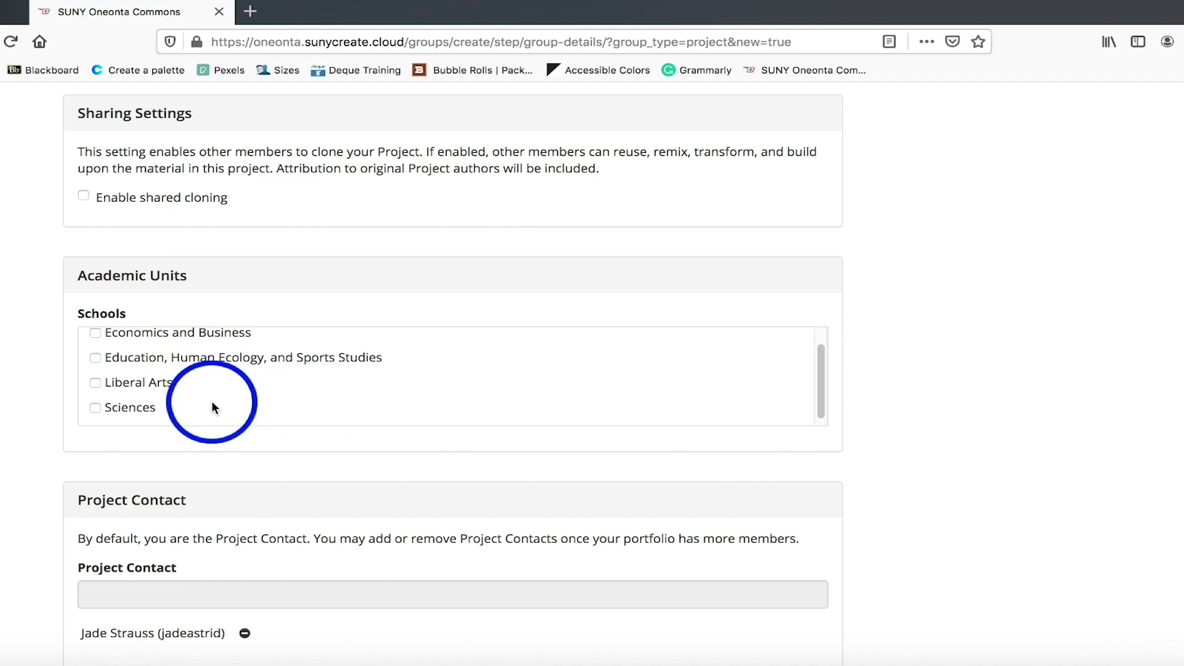
click(95, 382)
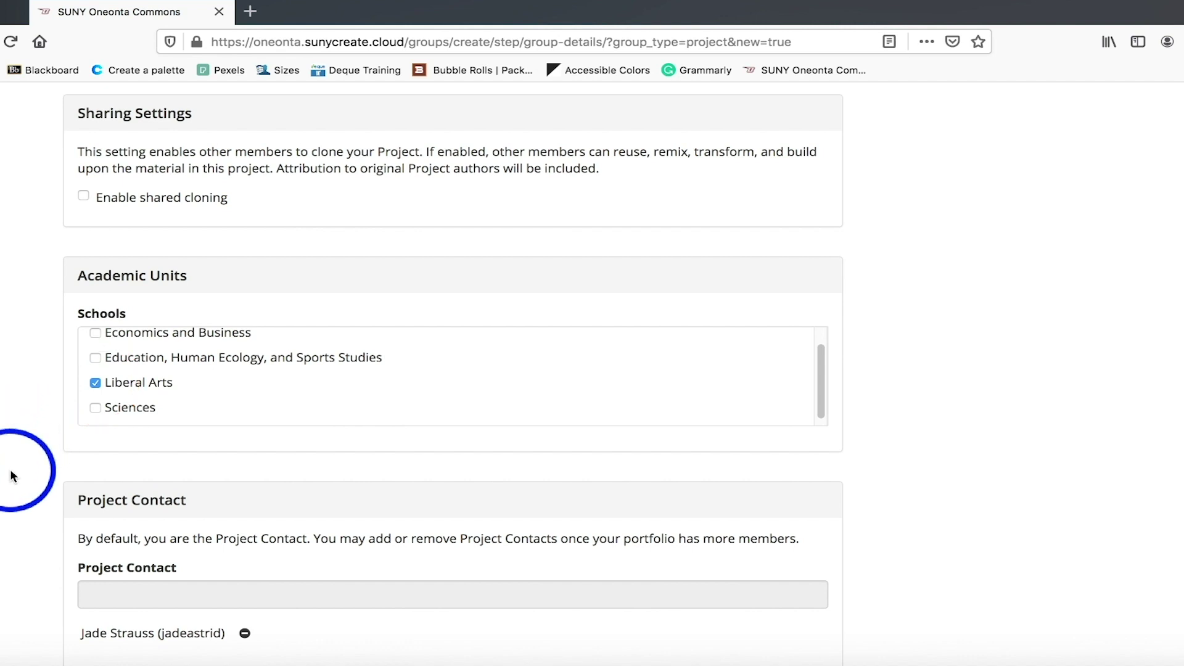
click(96, 383)
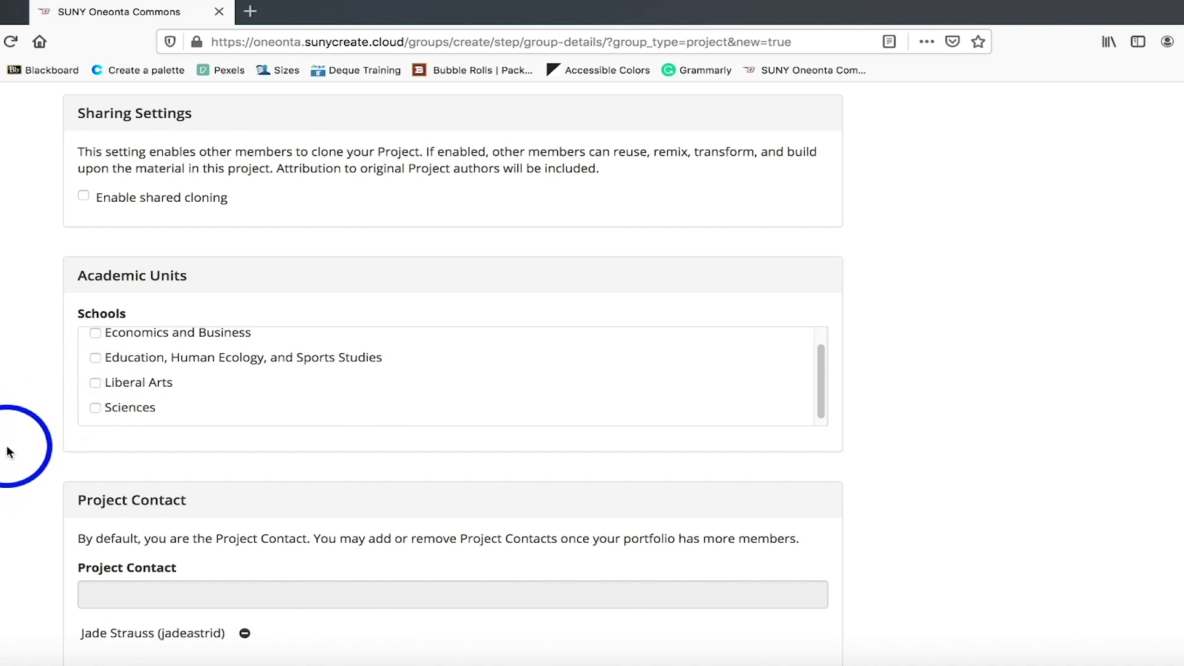
scroll(10, 450, down, 2)
scroll(9, 452, down, 4)
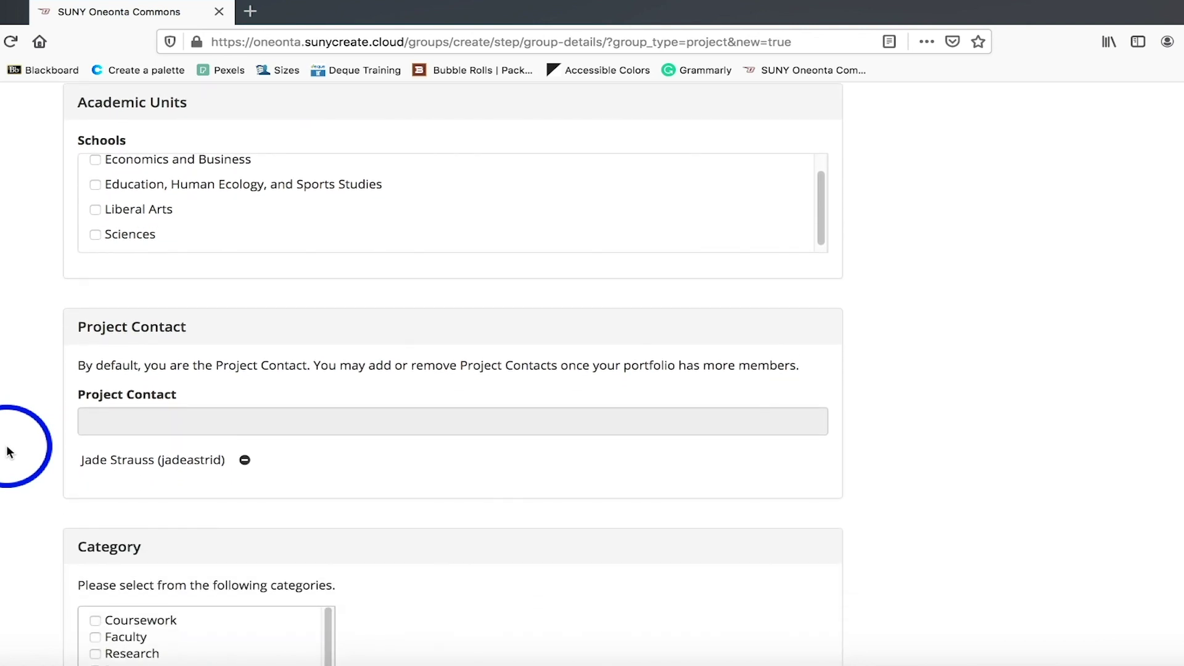
scroll(9, 452, down, 2)
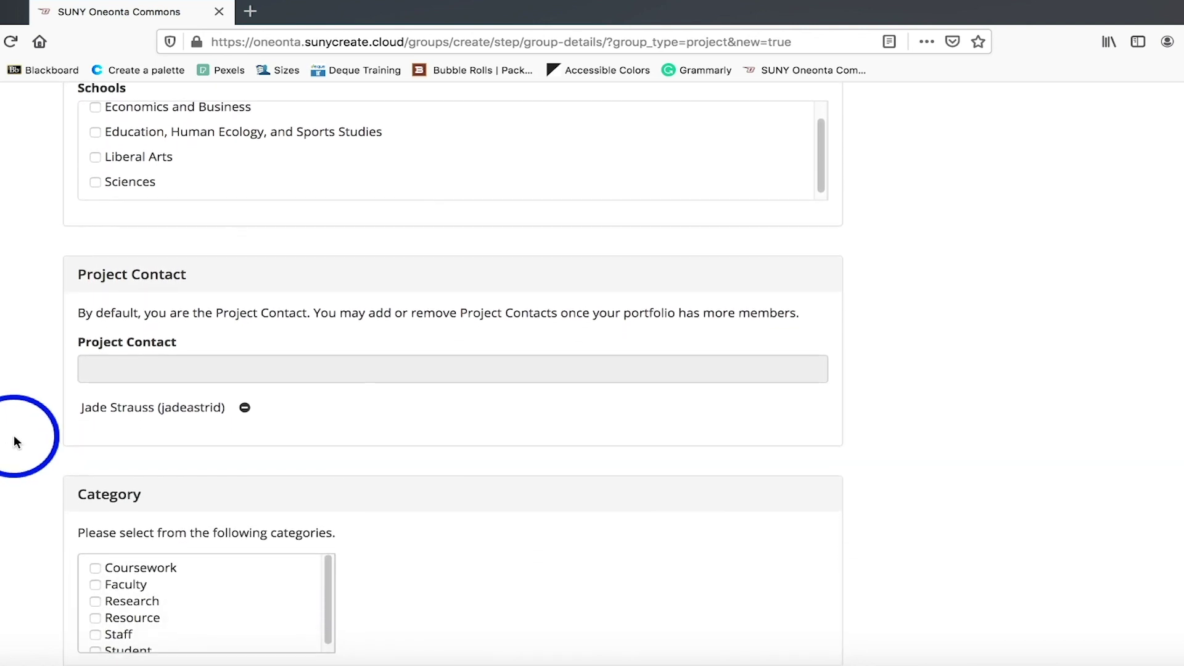
scroll(15, 438, down, 1)
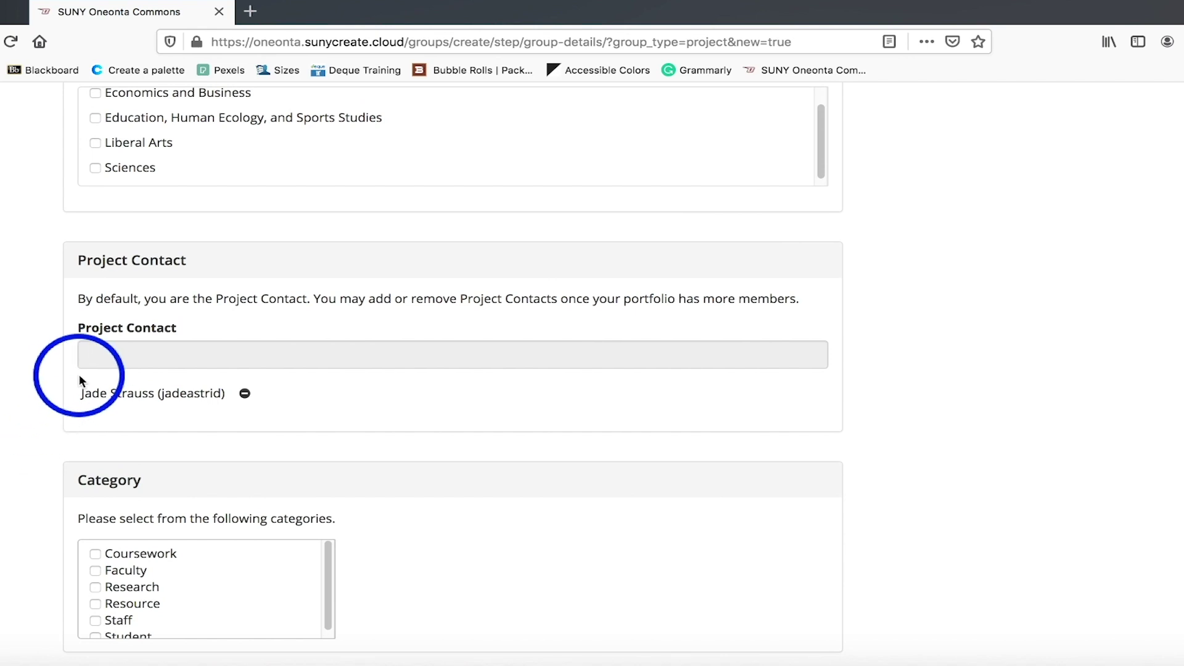
click(94, 364)
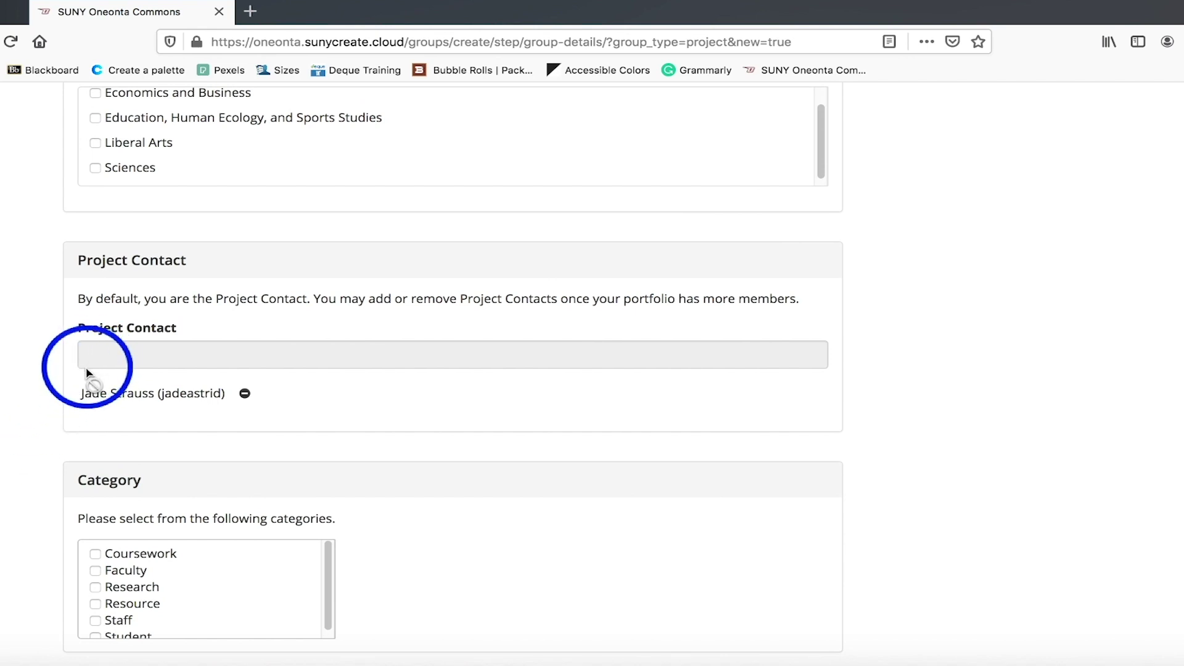
Tick Student in the Category list as the project's category.
scroll(9, 443, down, 1)
scroll(9, 443, down, 5)
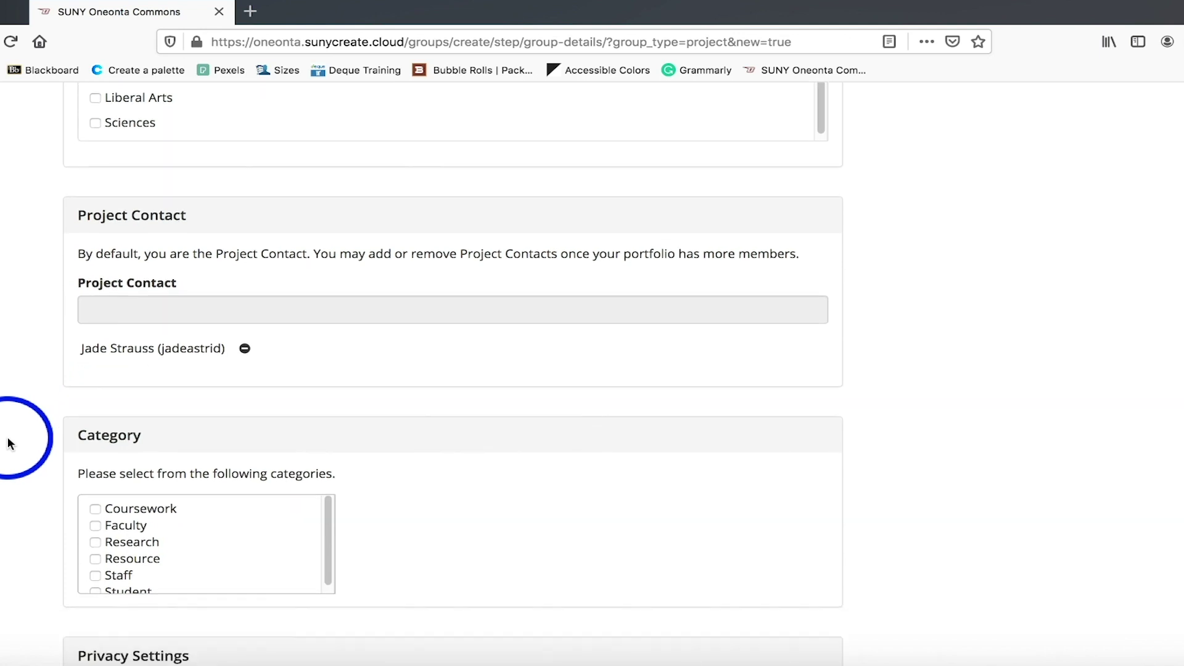
scroll(9, 442, down, 3)
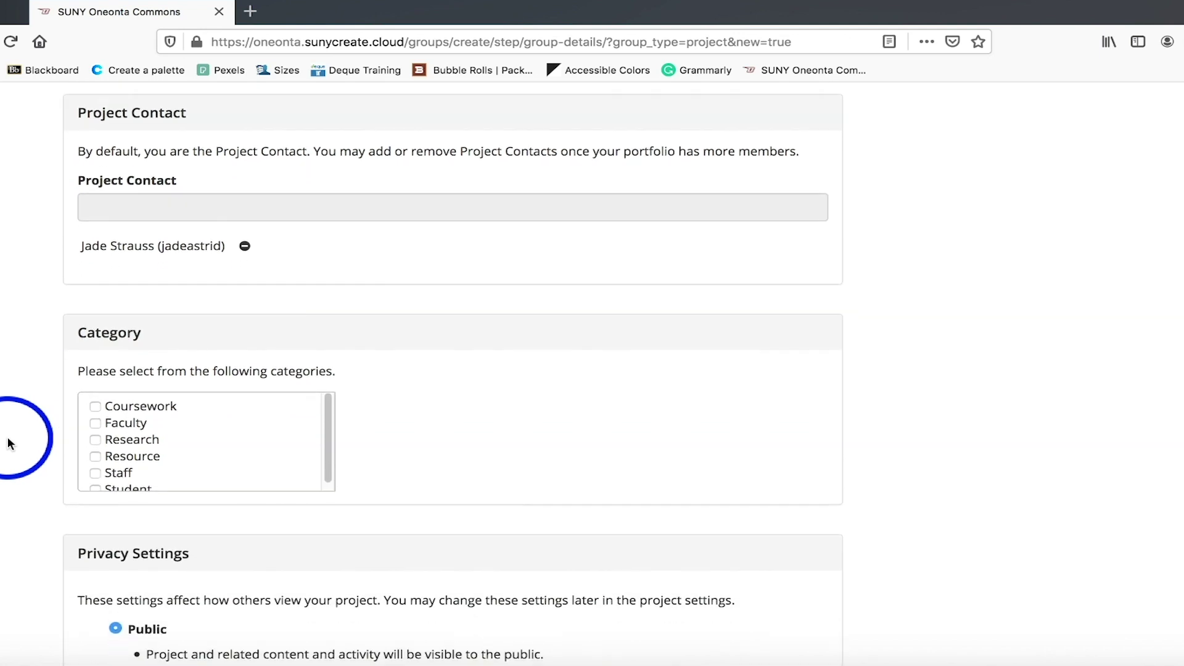
scroll(9, 443, down, 1)
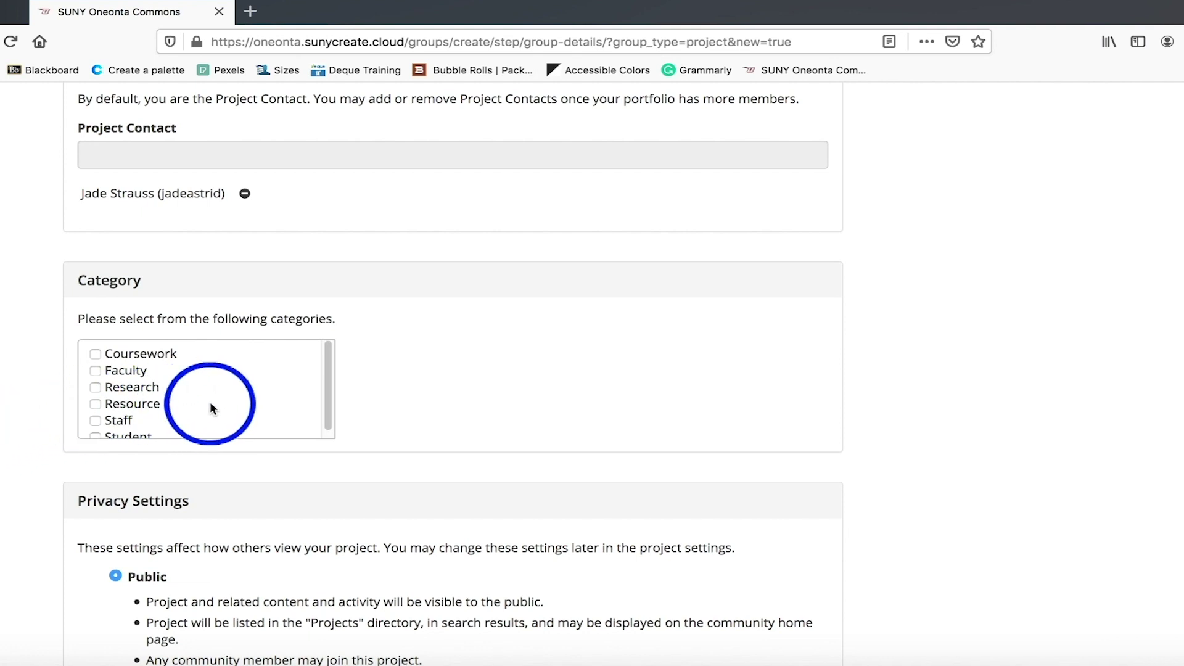
scroll(216, 402, down, 1)
scroll(216, 402, down, 1)
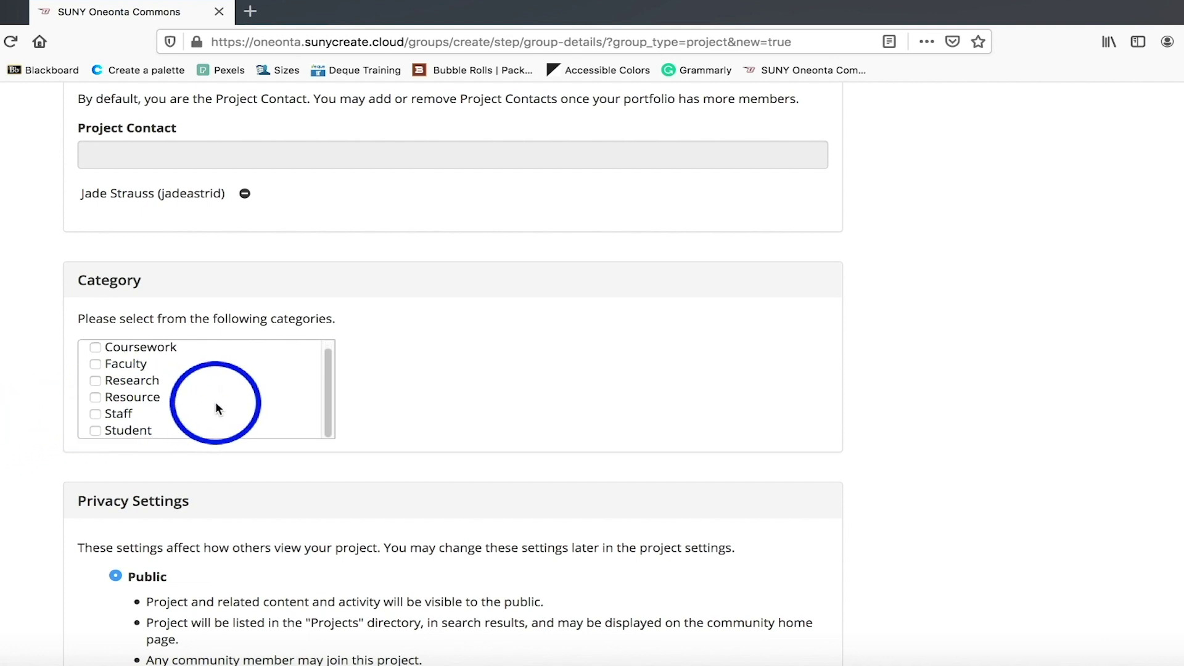
click(95, 431)
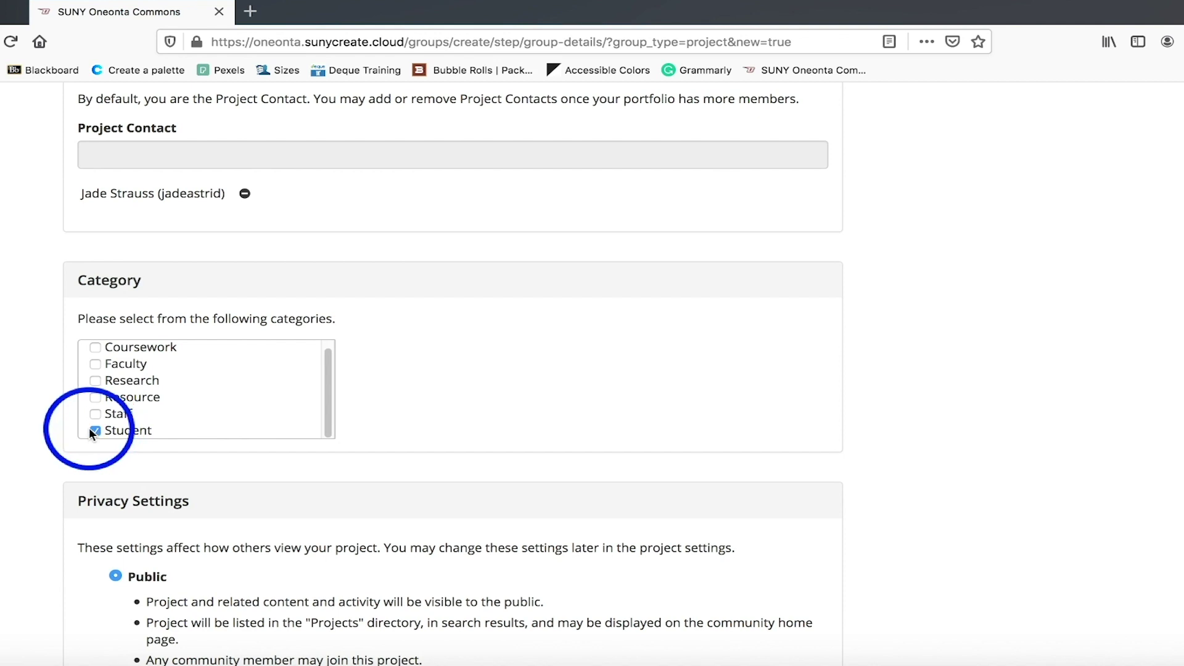
scroll(1, 440, down, 1)
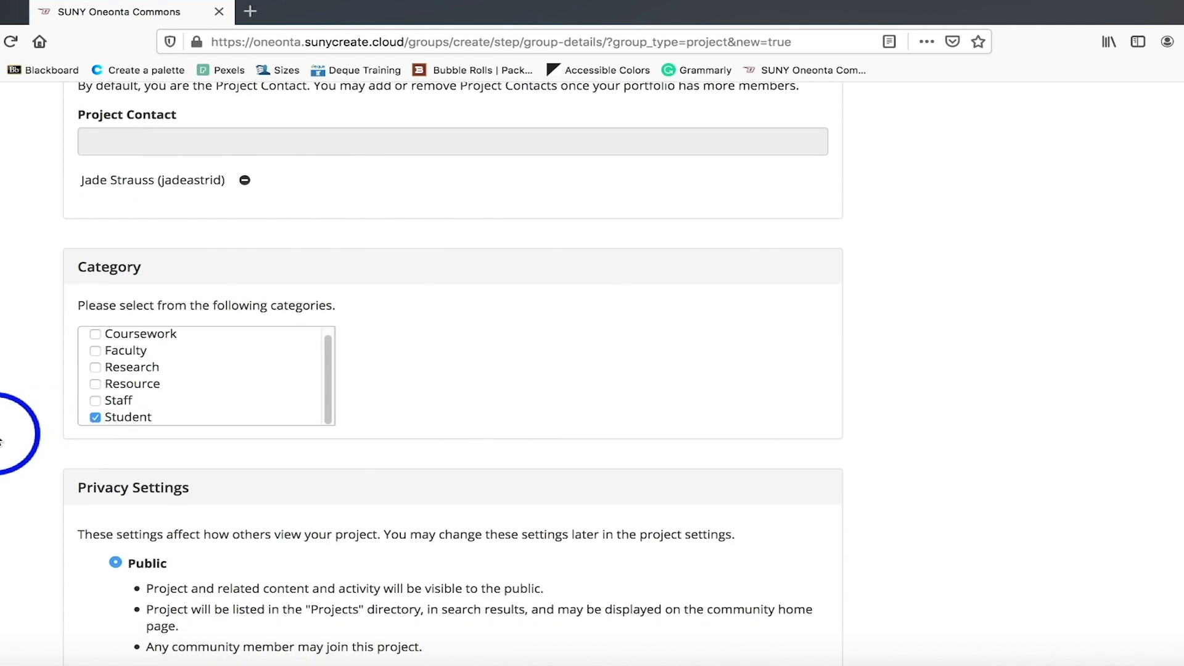
scroll(1, 440, down, 5)
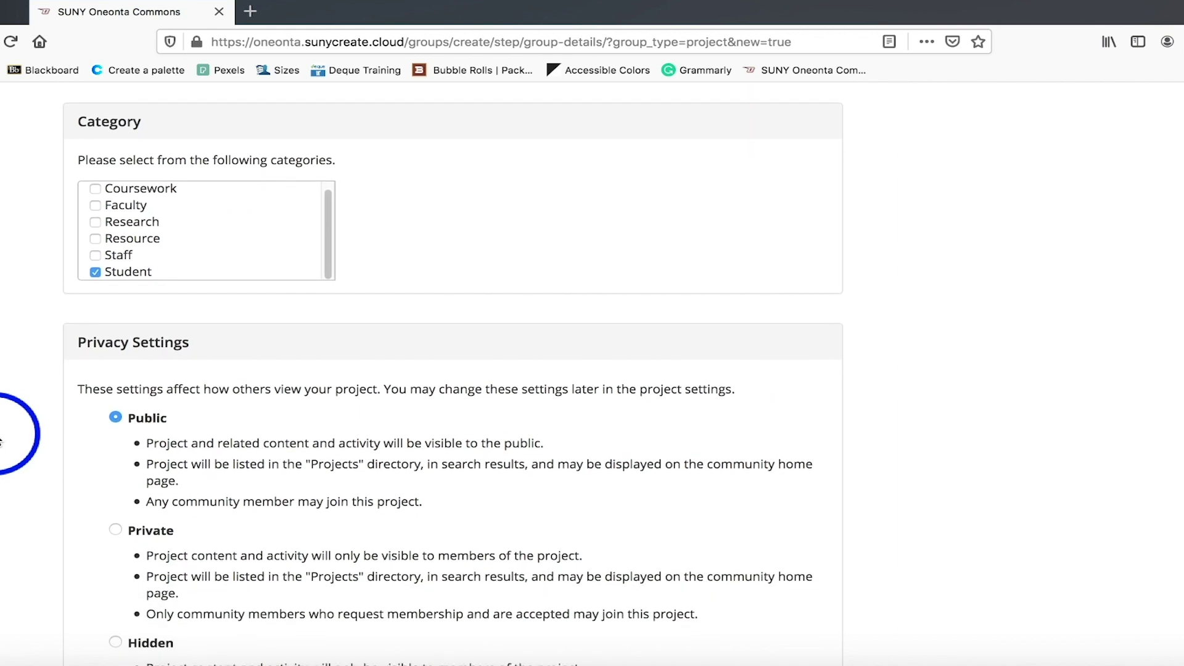
scroll(1, 441, down, 6)
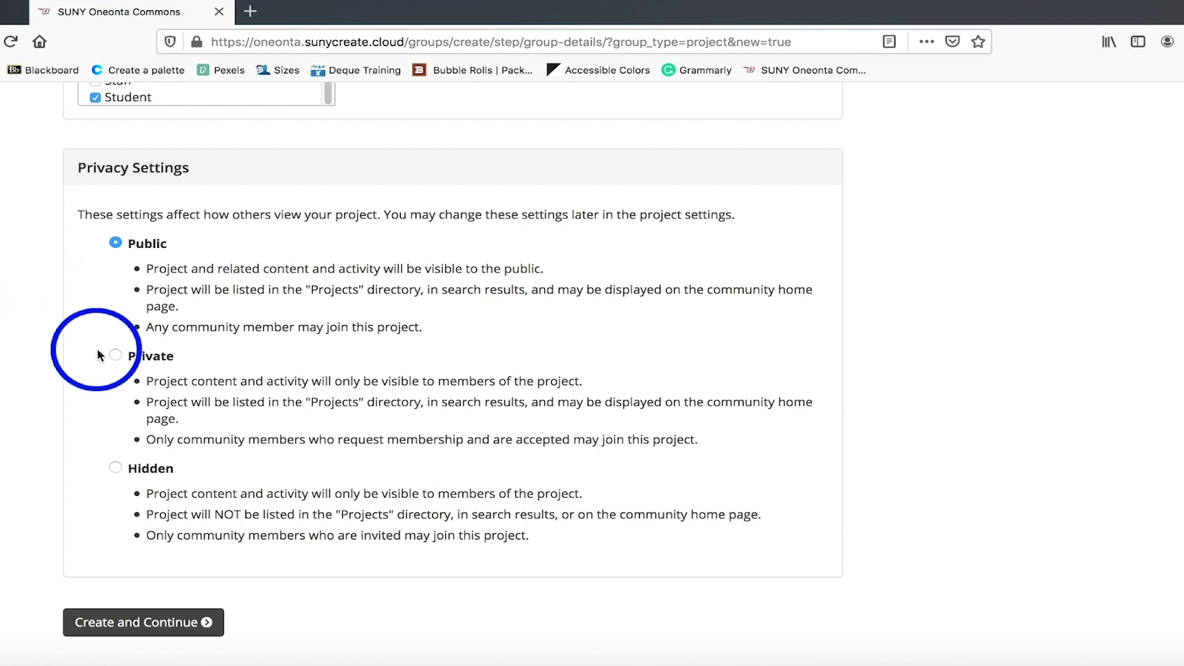
click(115, 357)
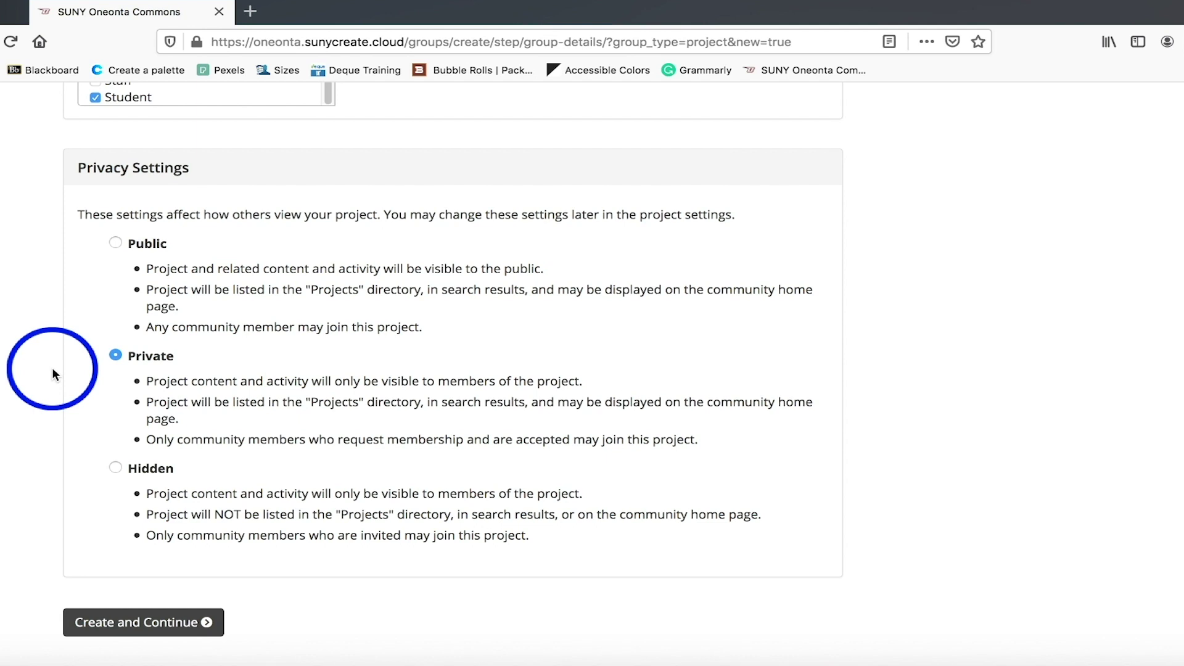
click(115, 469)
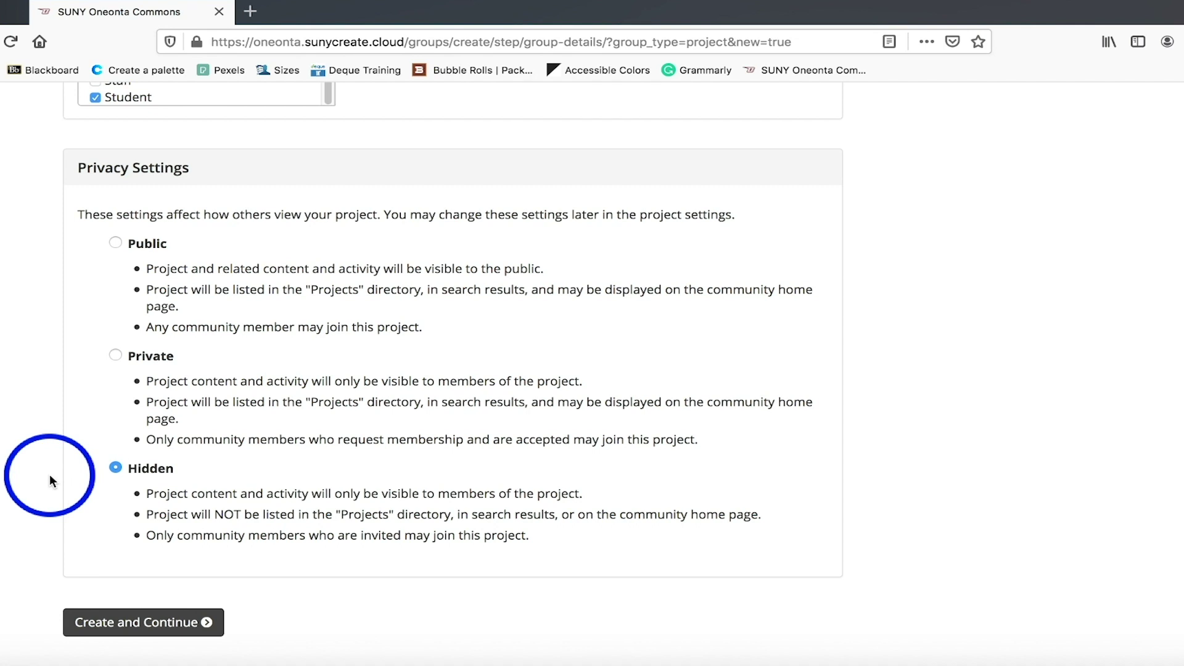
click(115, 244)
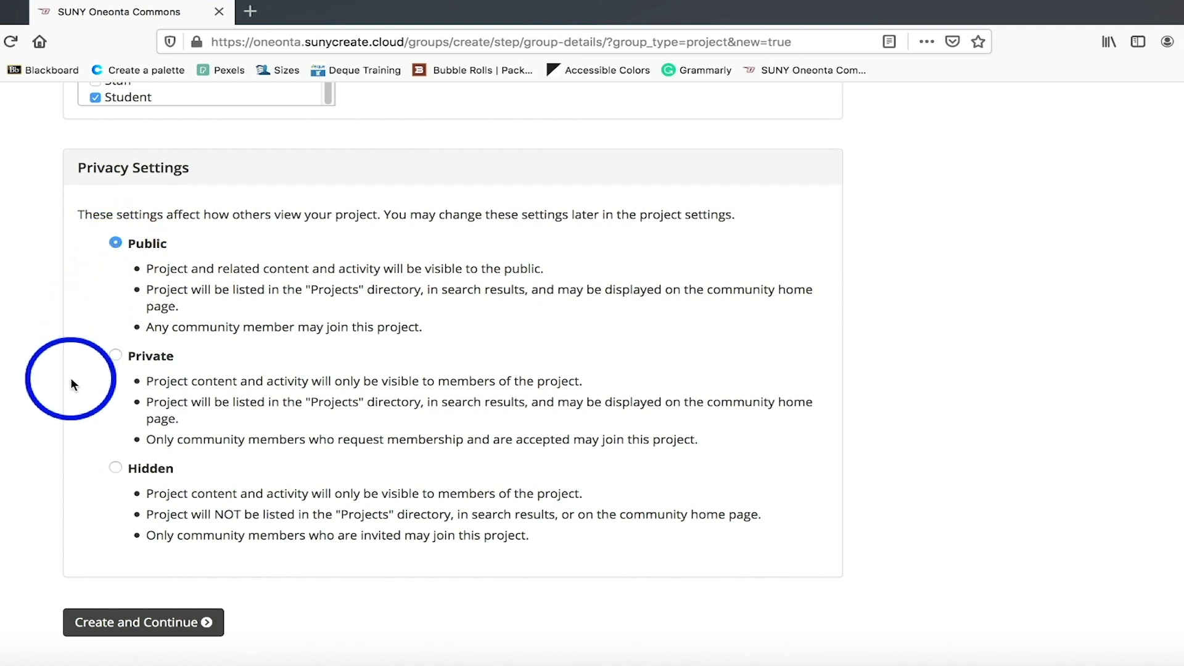
scroll(143, 627, down, 3)
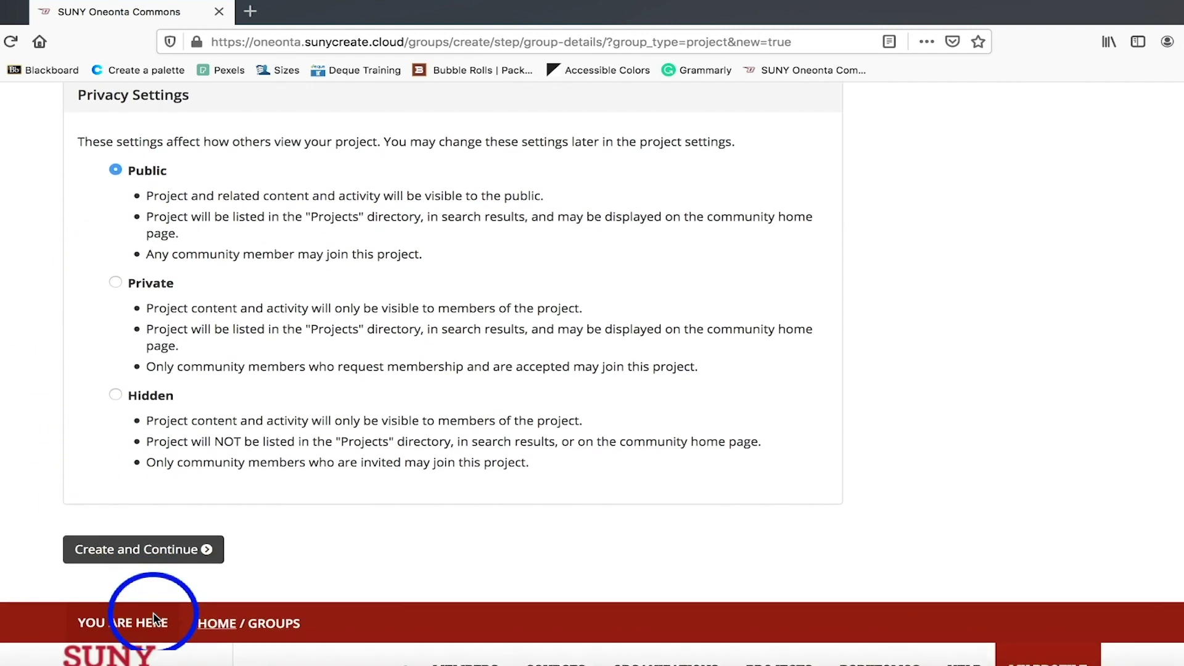
Create the project and choose to set up an associated site.
click(150, 529)
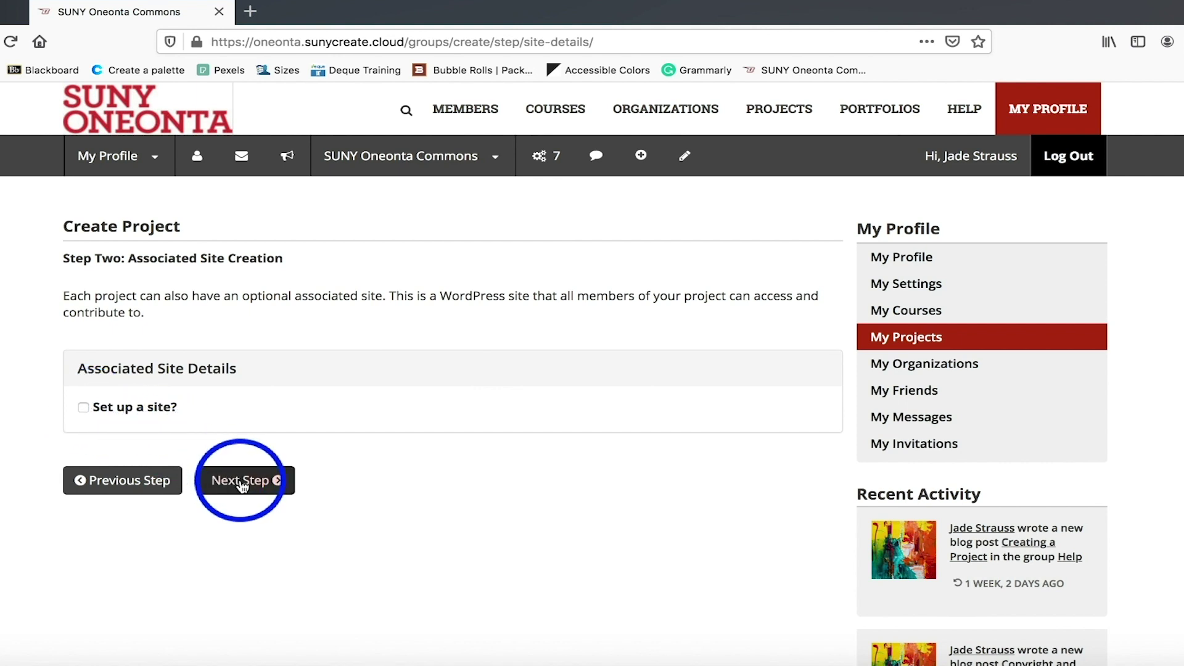
click(85, 408)
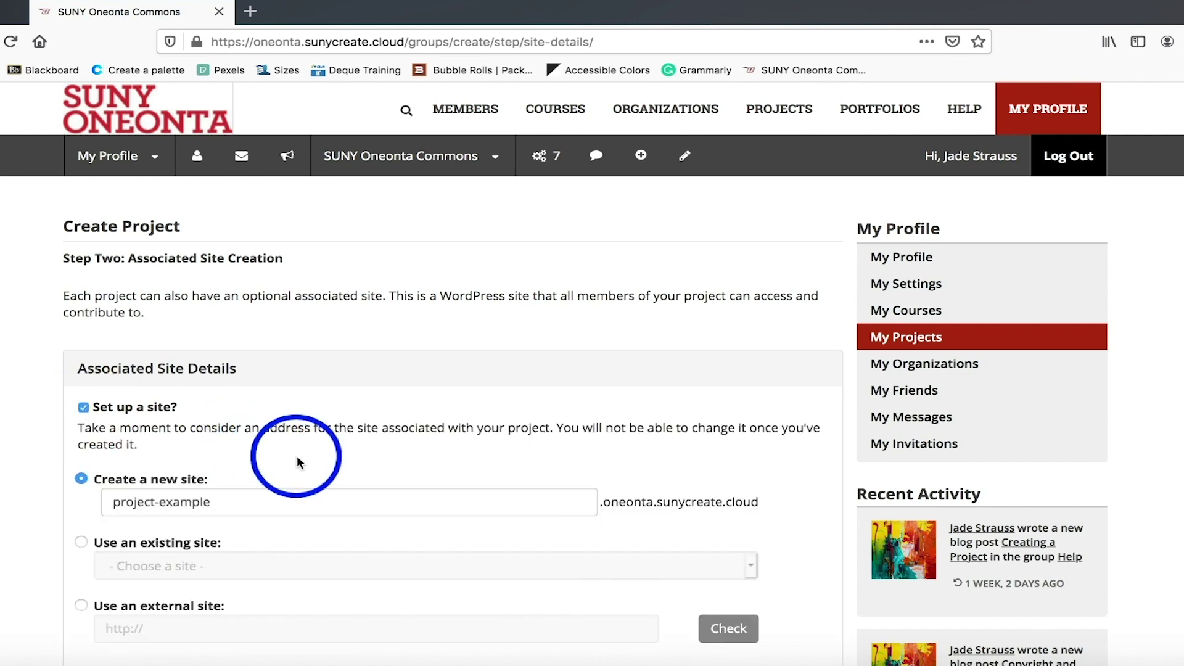
scroll(297, 457, down, 3)
scroll(294, 469, down, 2)
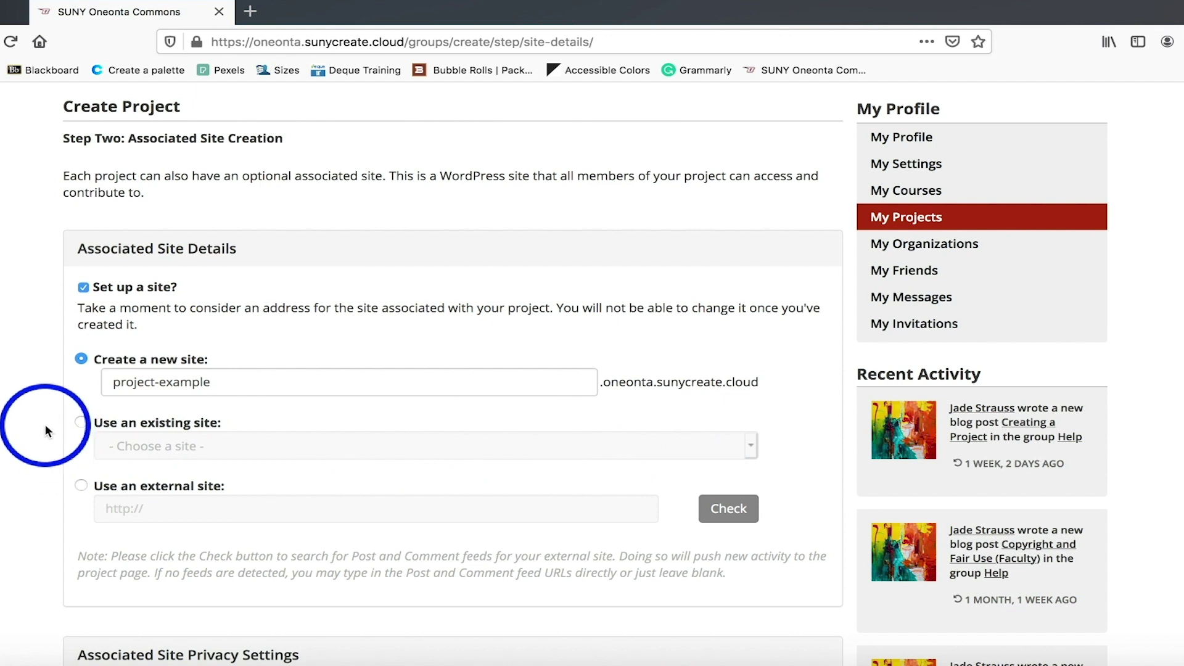
Try the existing and external site options, then settle on a new site named project-example.
click(81, 422)
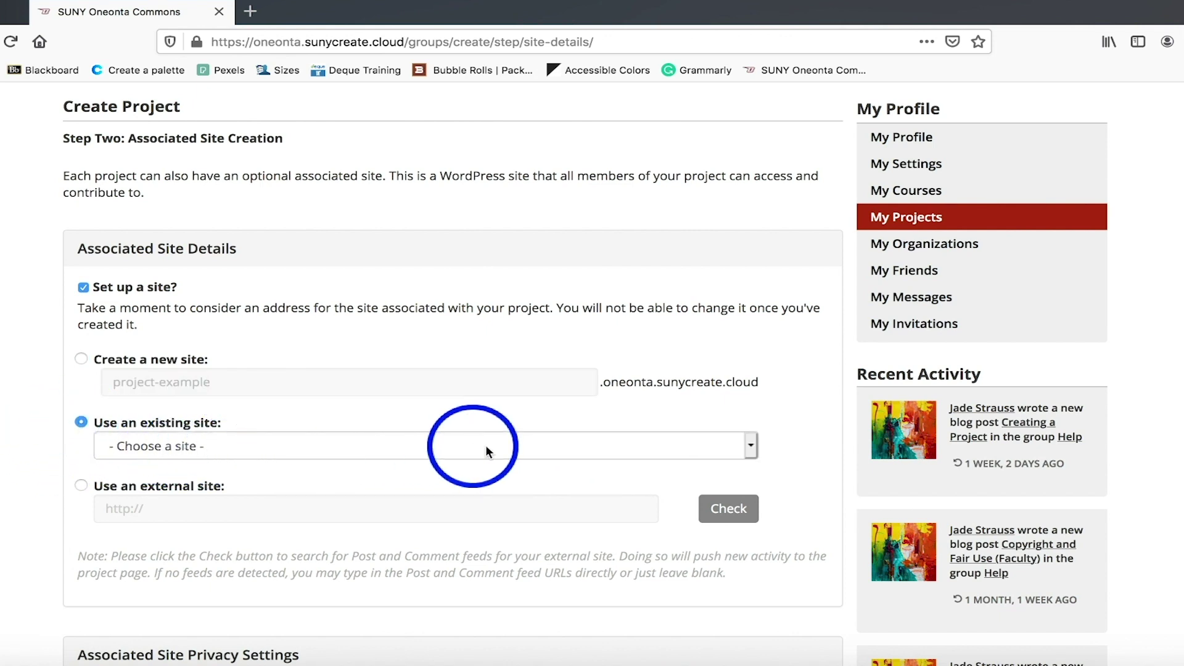
click(749, 446)
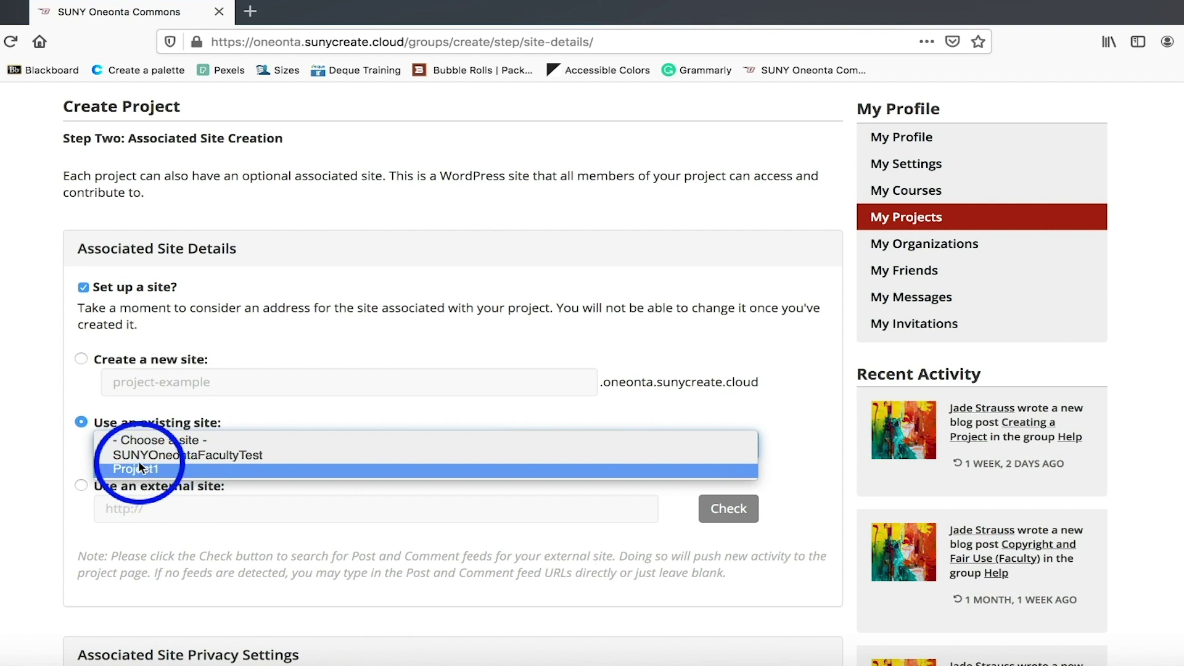
click(89, 407)
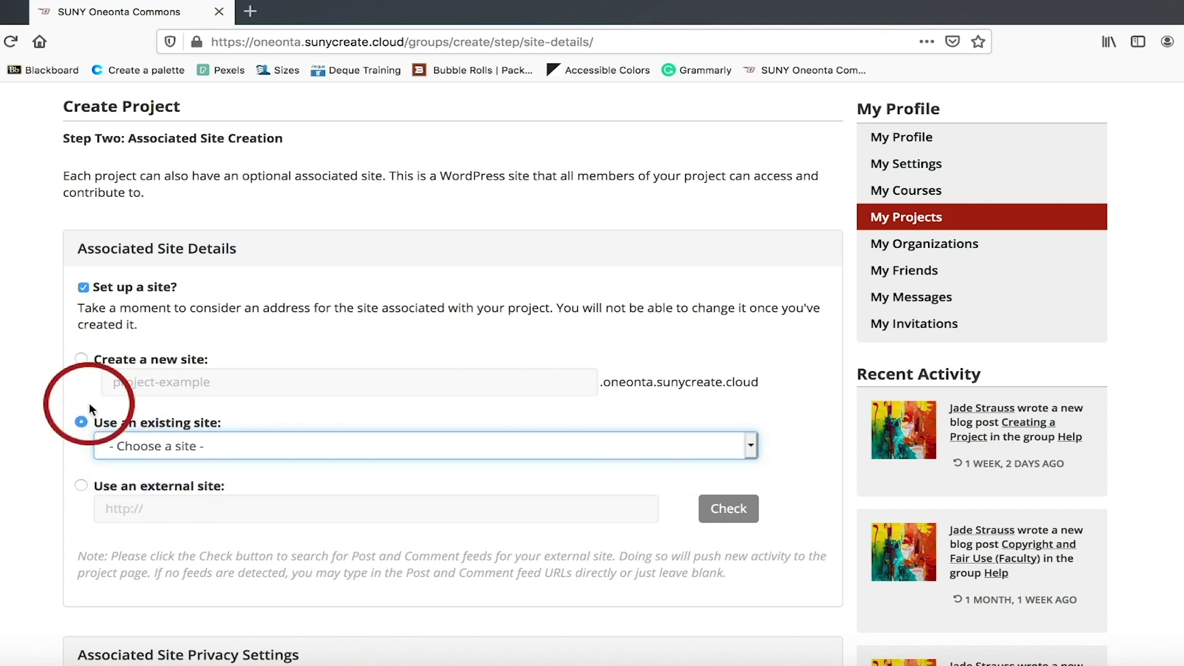
click(82, 485)
click(160, 511)
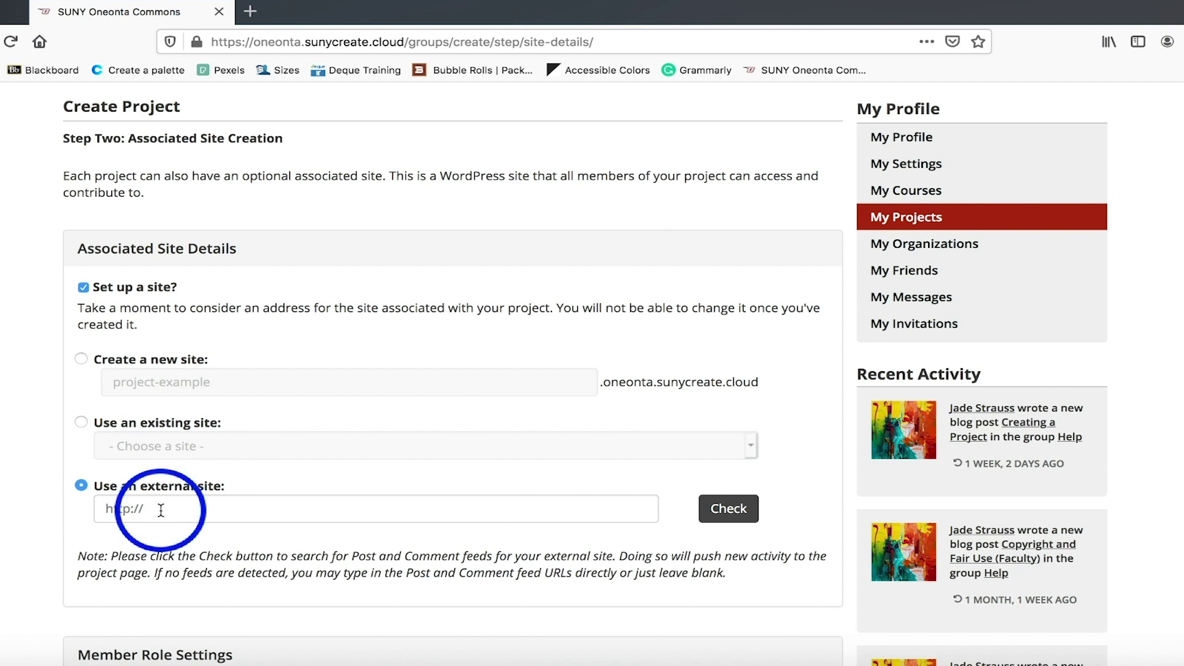
click(161, 511)
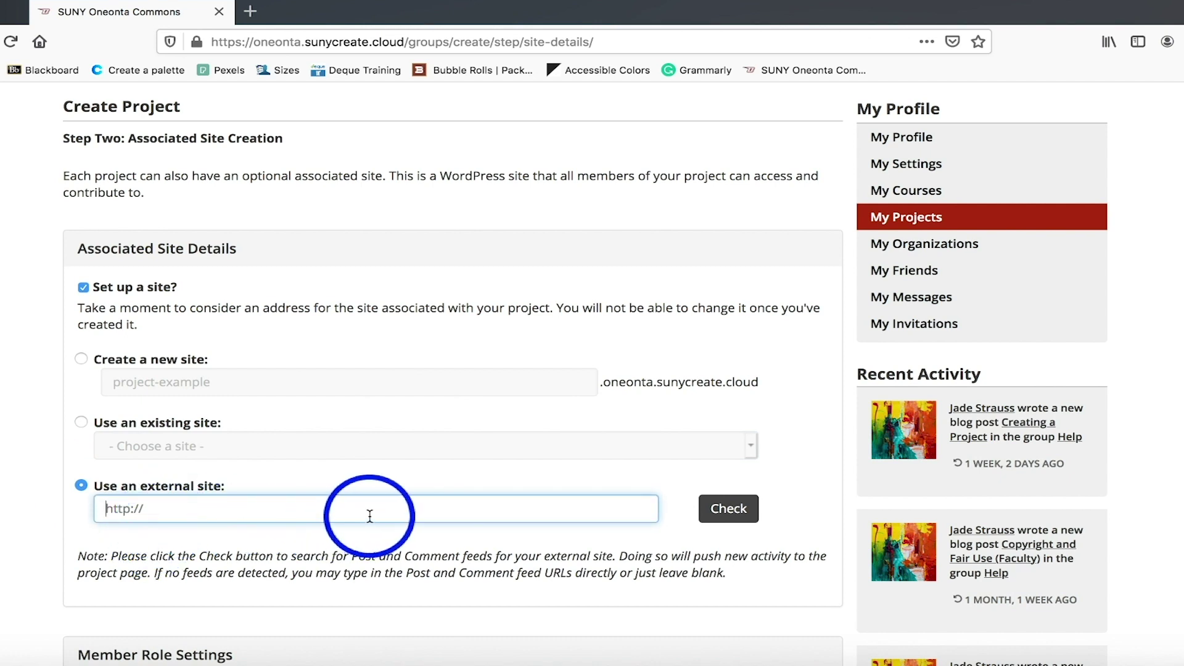
click(80, 359)
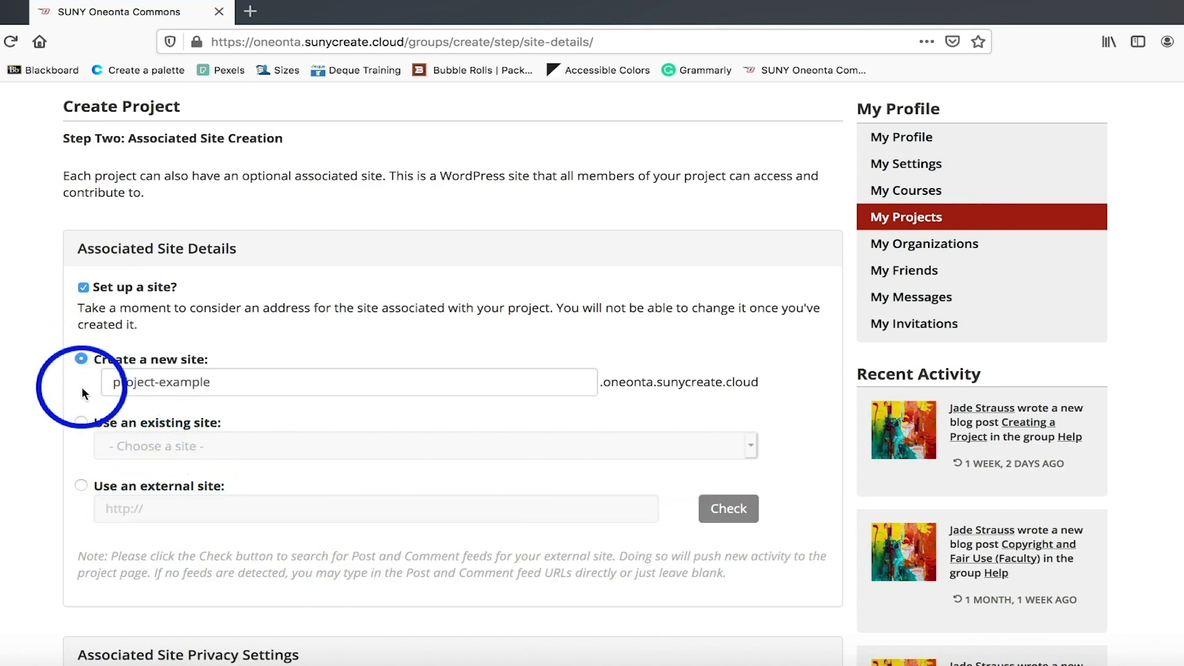
scroll(76, 560, down, 5)
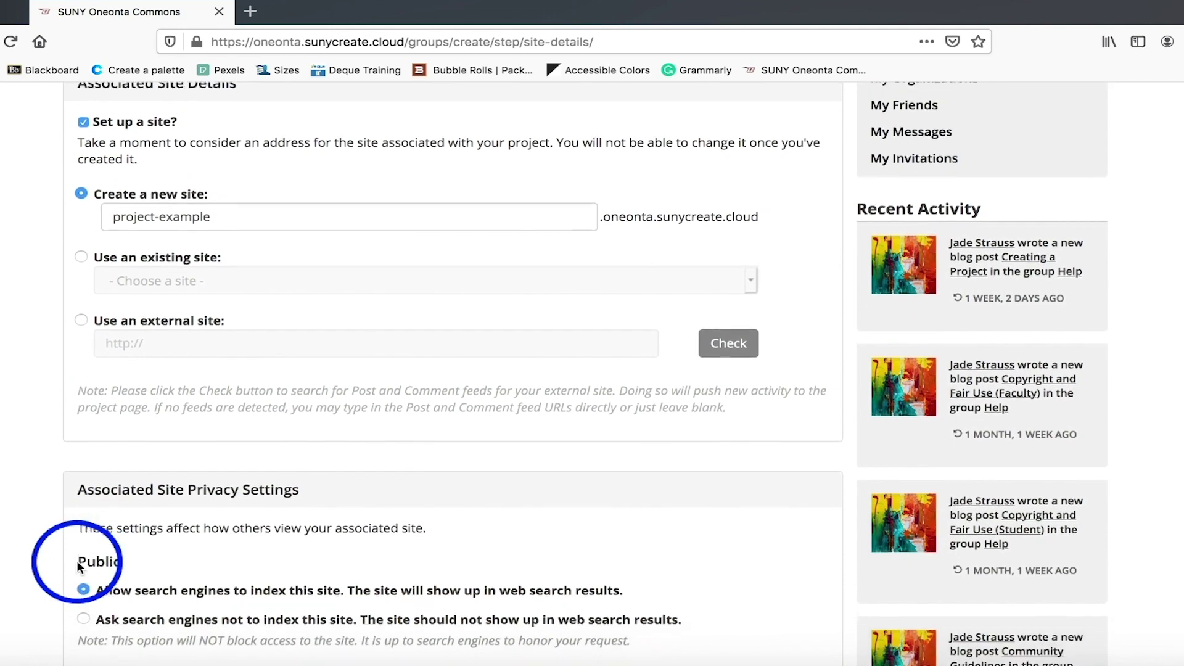
scroll(79, 566, down, 7)
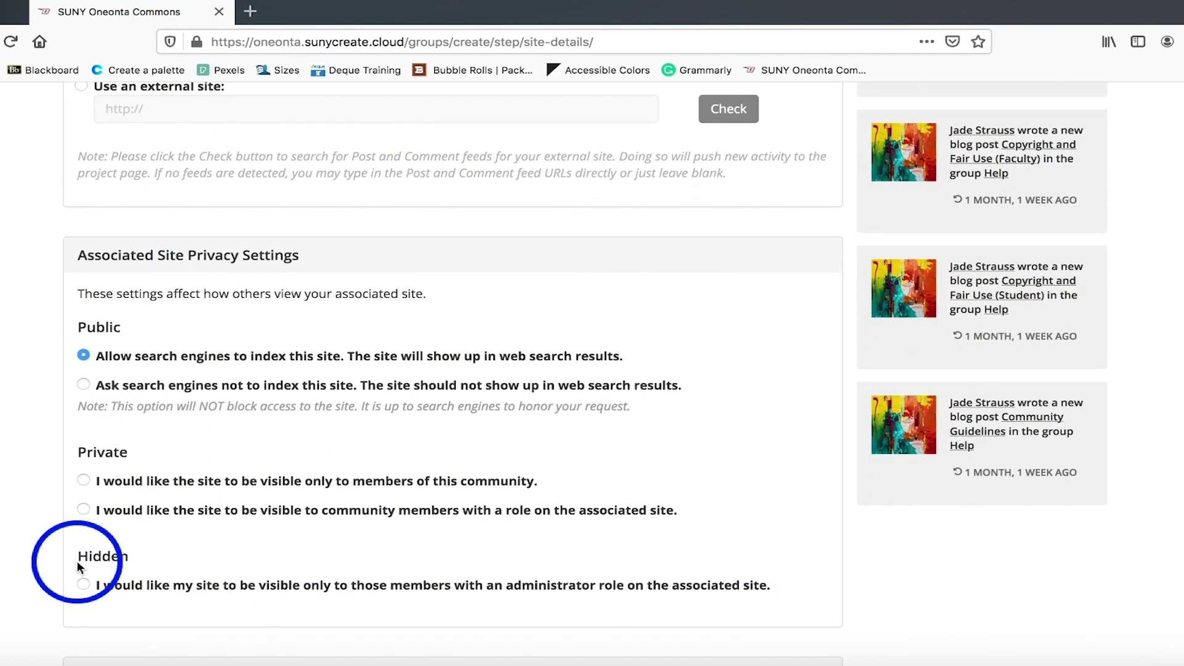
scroll(77, 561, down, 2)
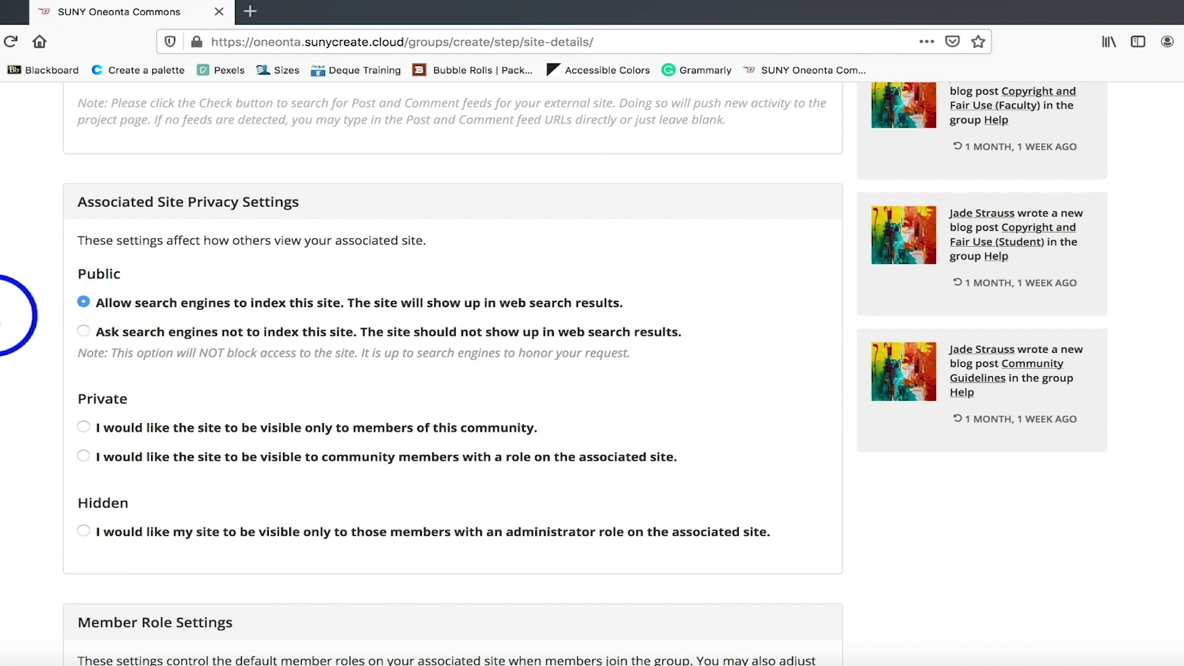
click(84, 333)
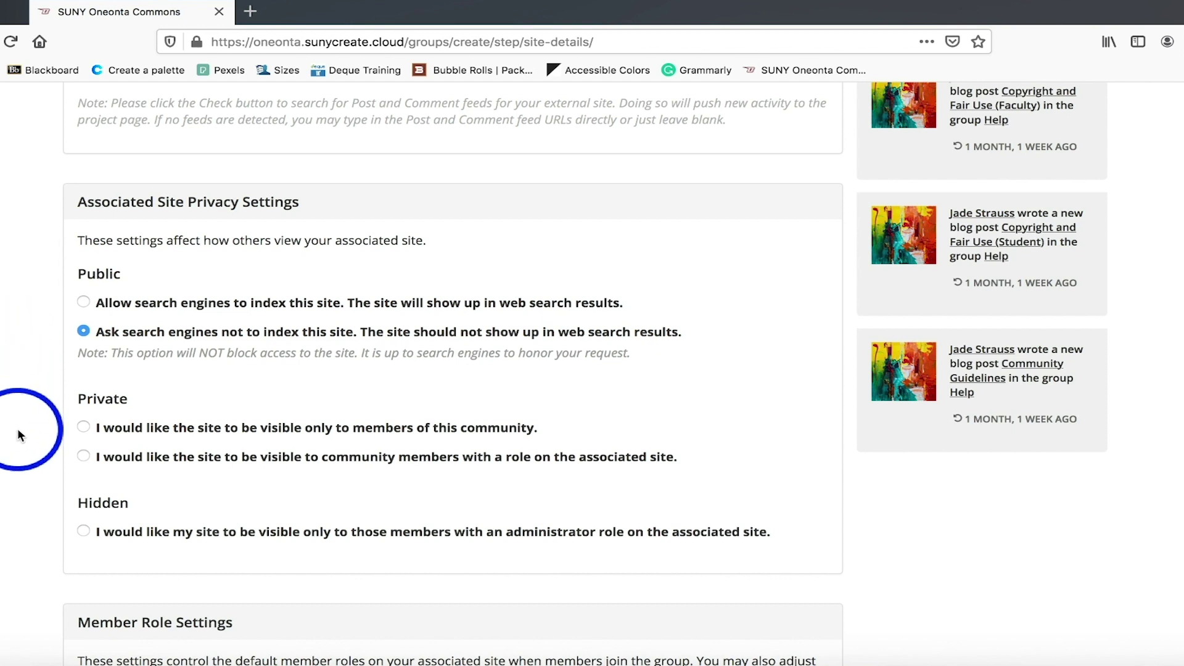
click(83, 428)
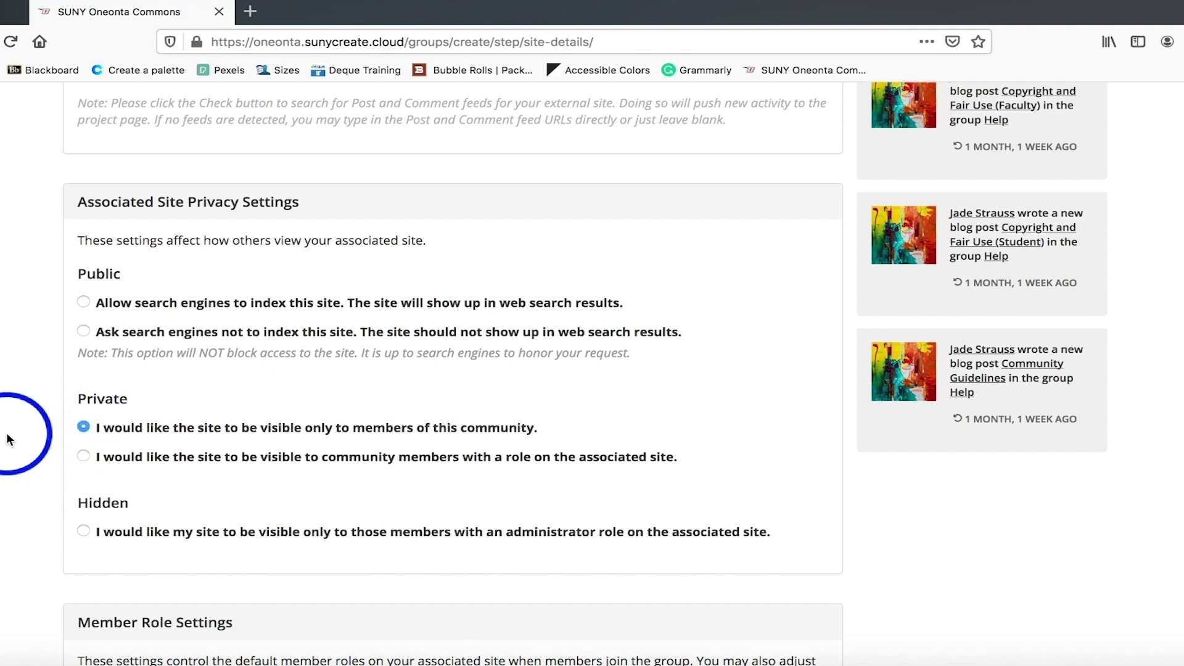
click(84, 457)
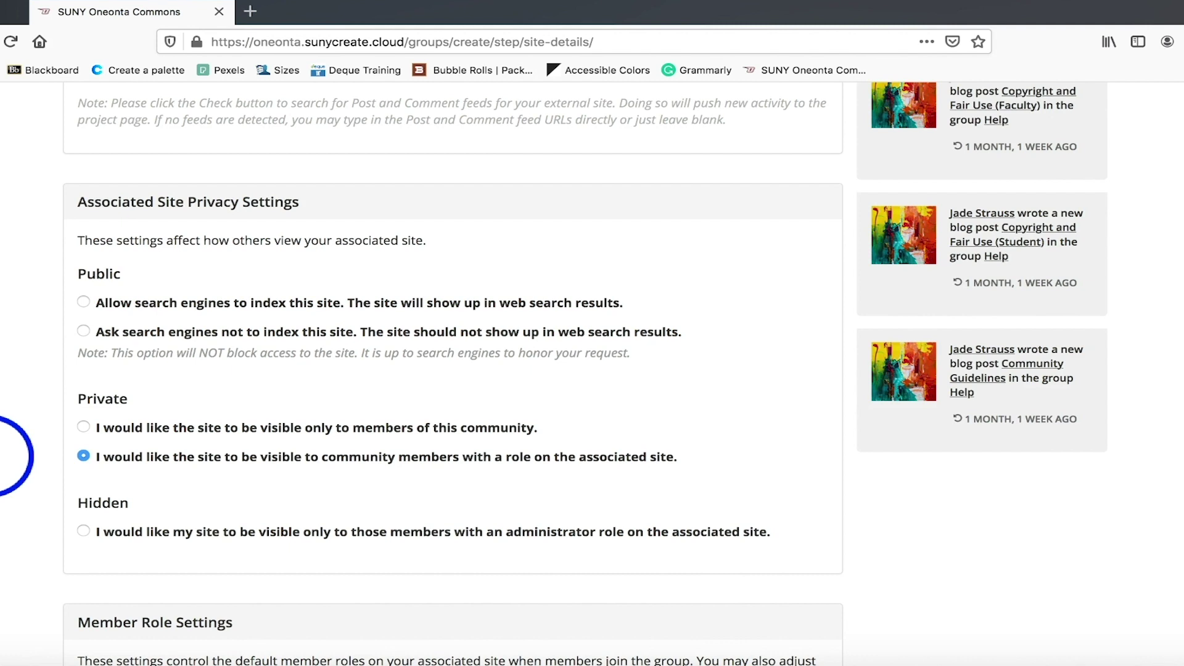
click(84, 532)
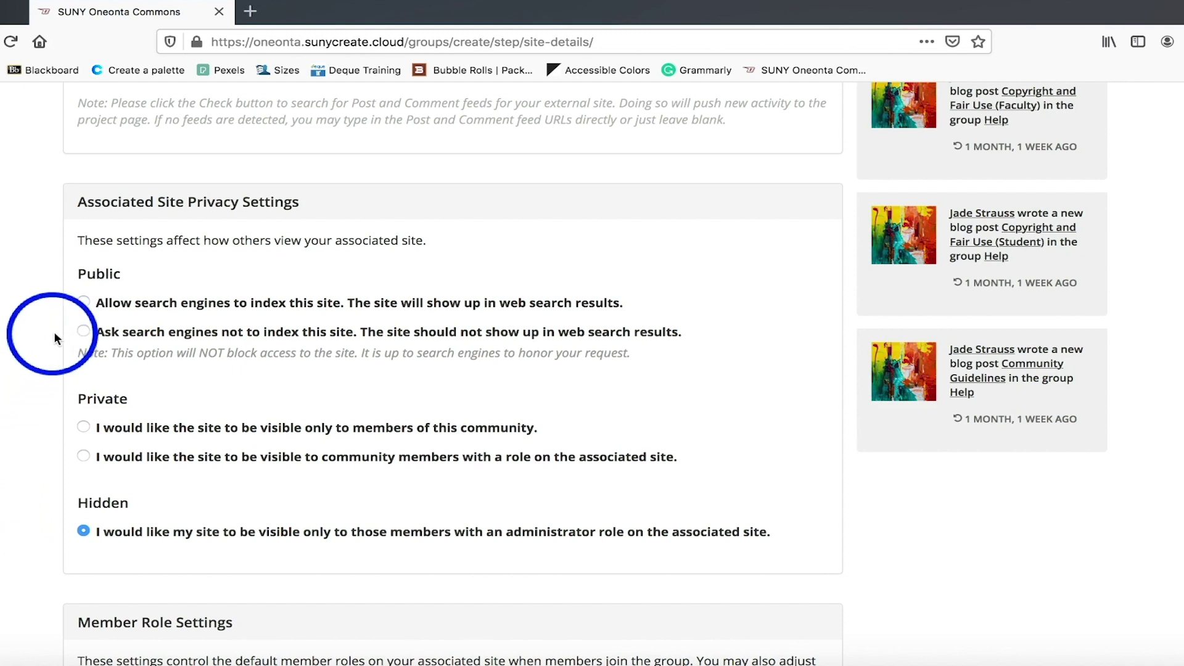
click(83, 302)
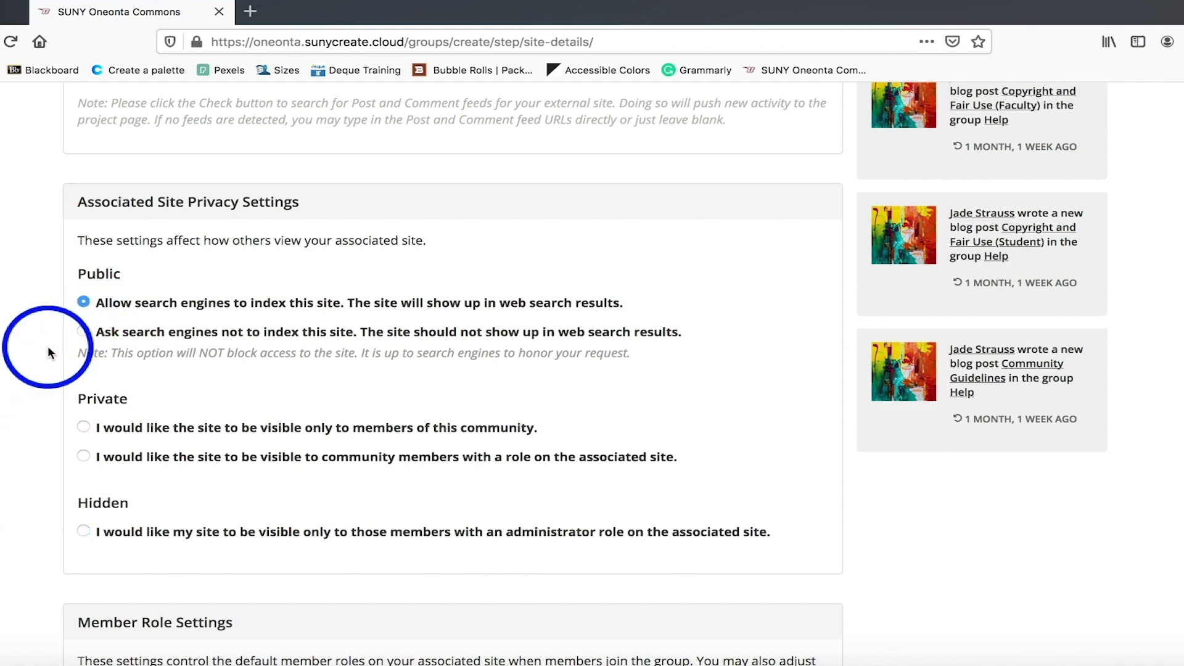
Keep the default member role settings and advance to the invite-members step.
scroll(6, 515, down, 3)
scroll(3, 517, down, 3)
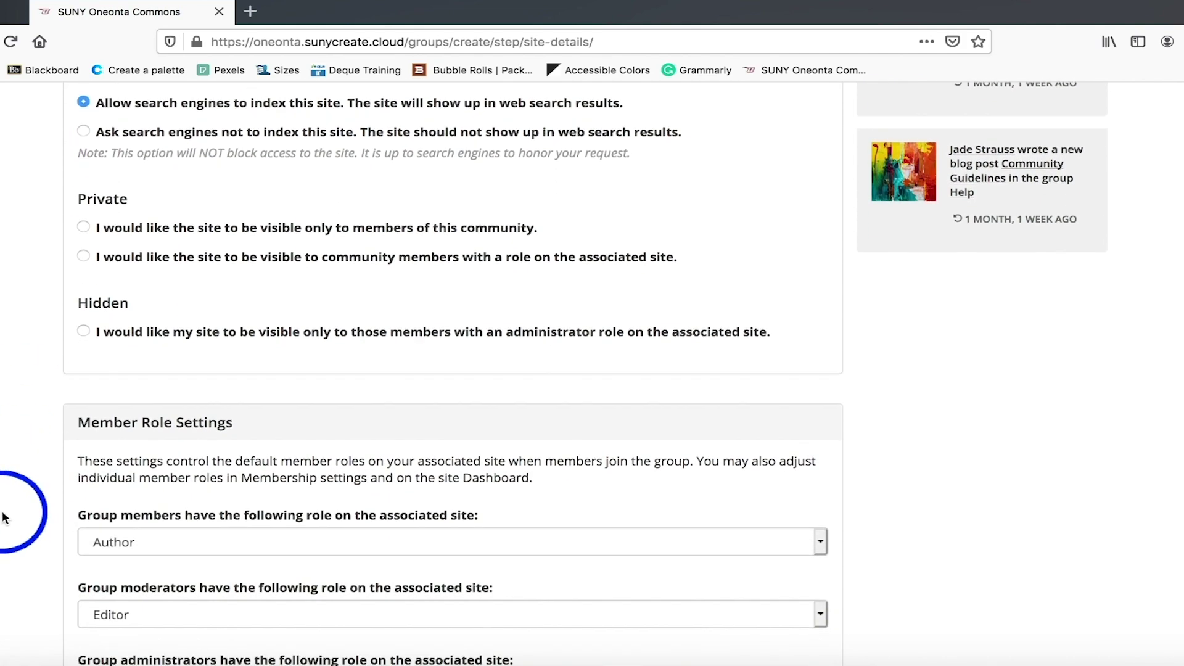
scroll(3, 517, down, 2)
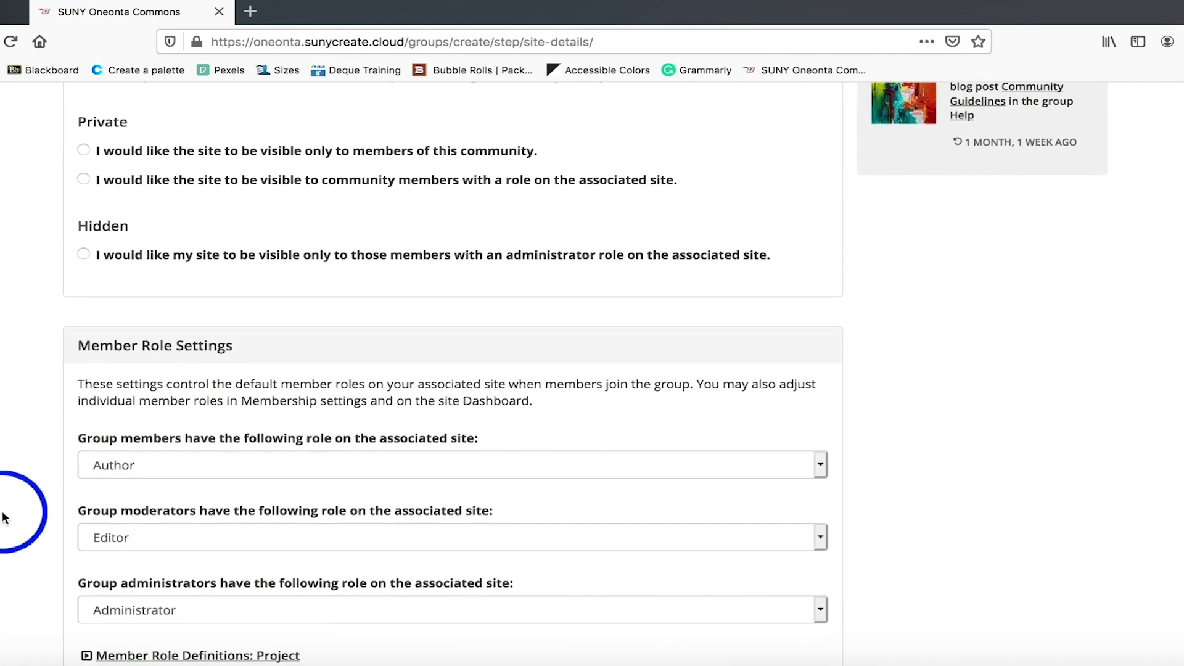
scroll(3, 517, down, 1)
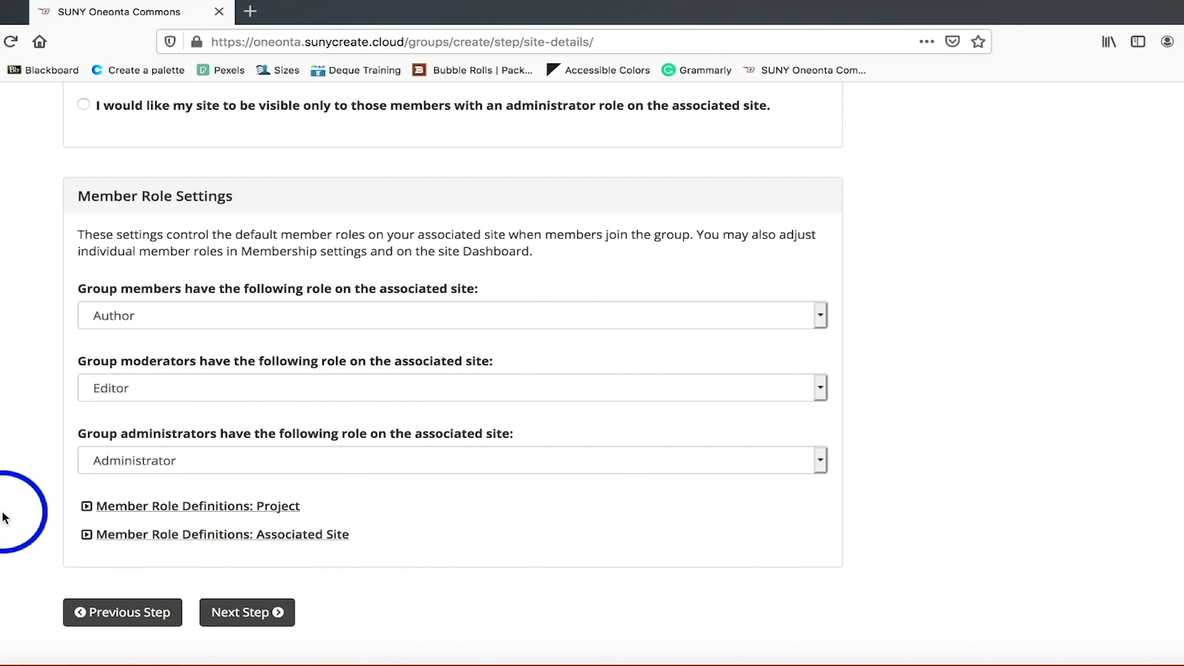
scroll(3, 517, down, 1)
click(237, 562)
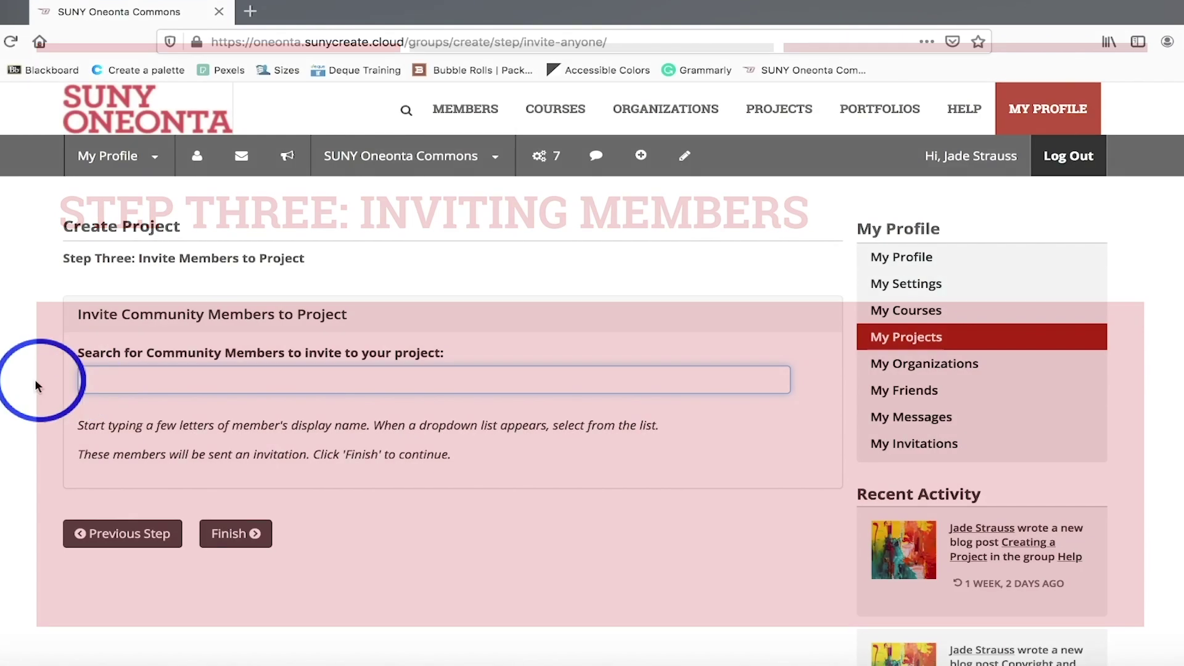
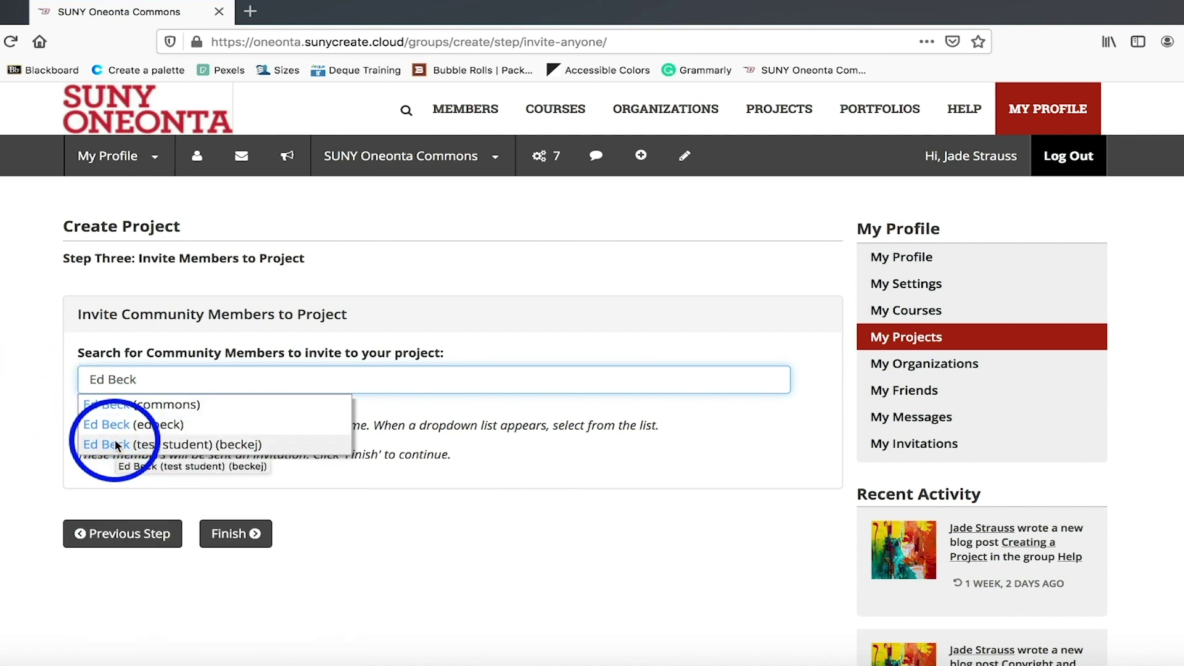
Add a test member to the invite list, withdraw the invitation, and finish with no invites.
click(116, 446)
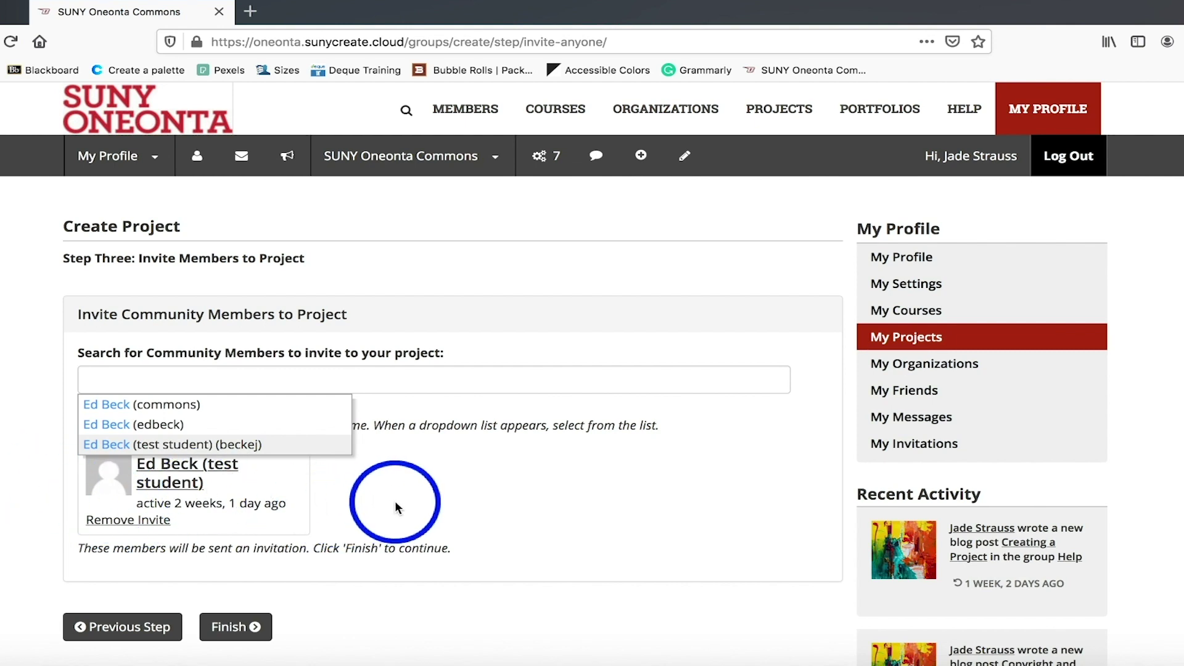
click(341, 499)
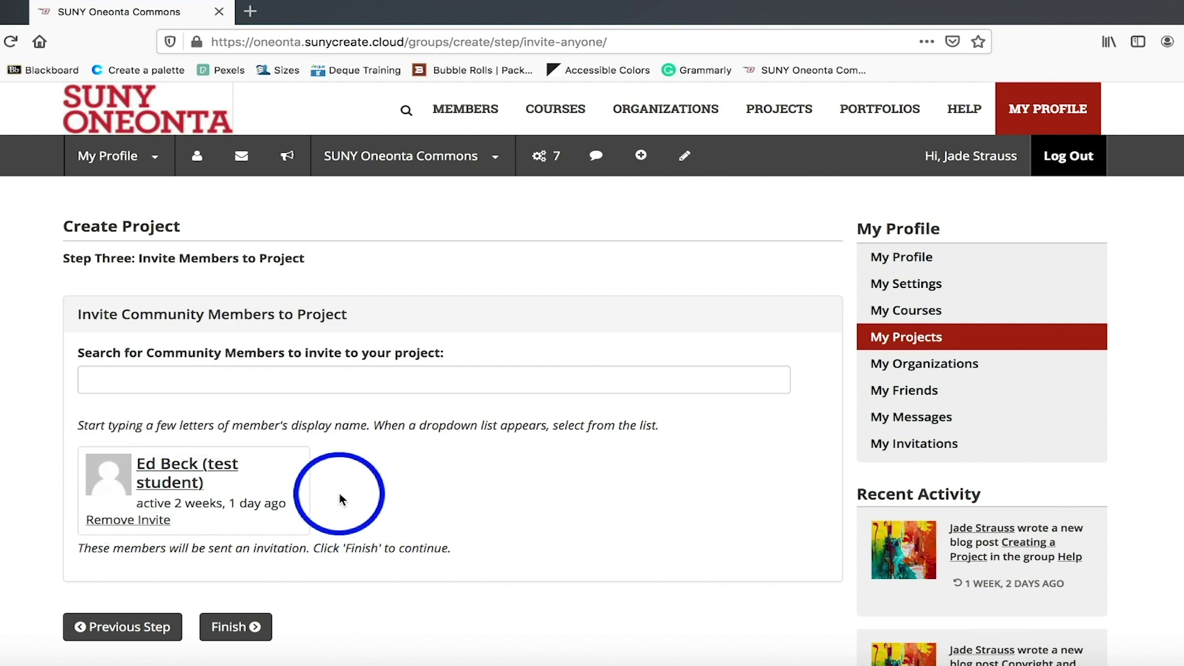
click(124, 524)
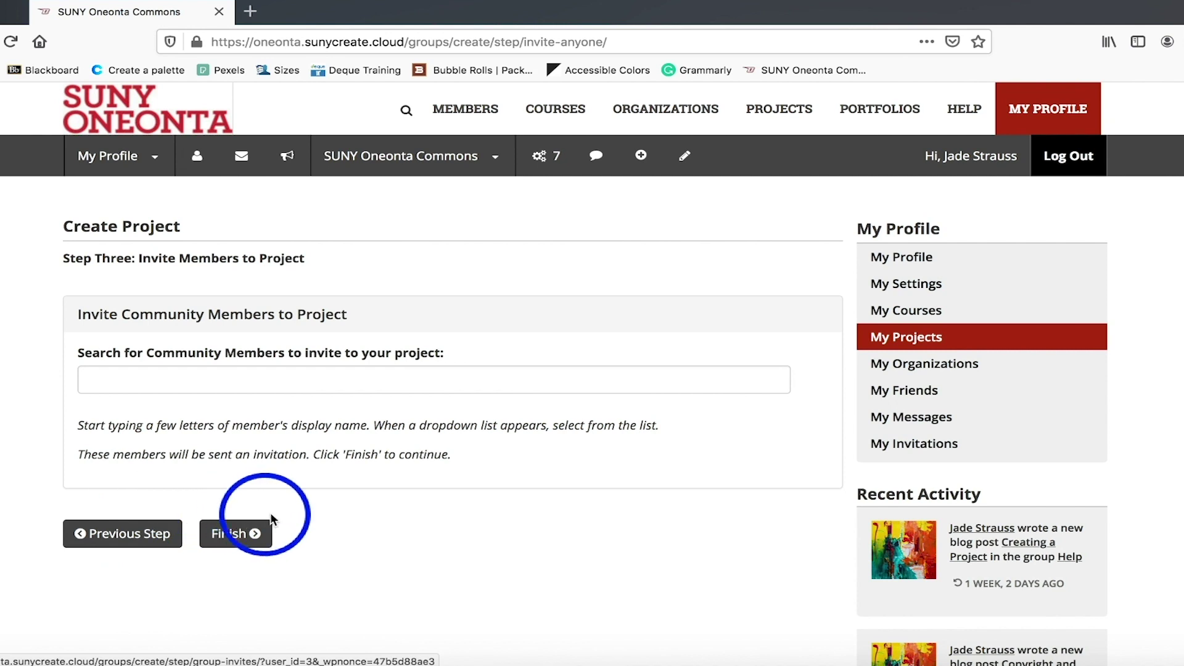
click(238, 532)
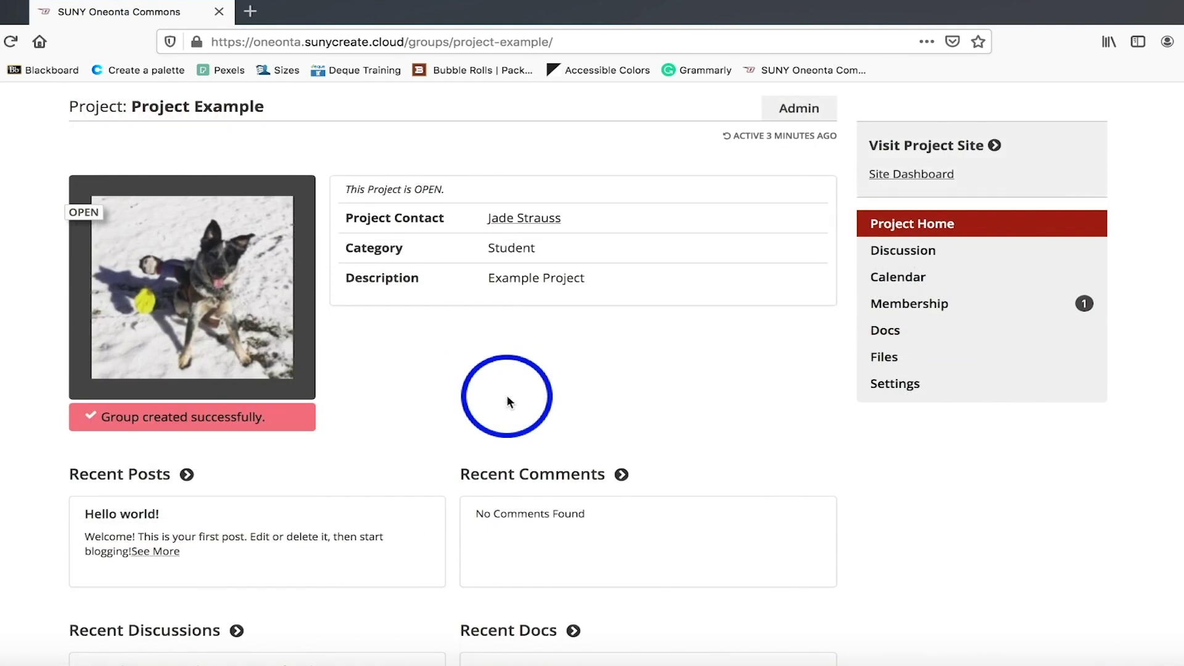
Visit the WordPress site for Project Example from its project page.
scroll(508, 402, up, 1)
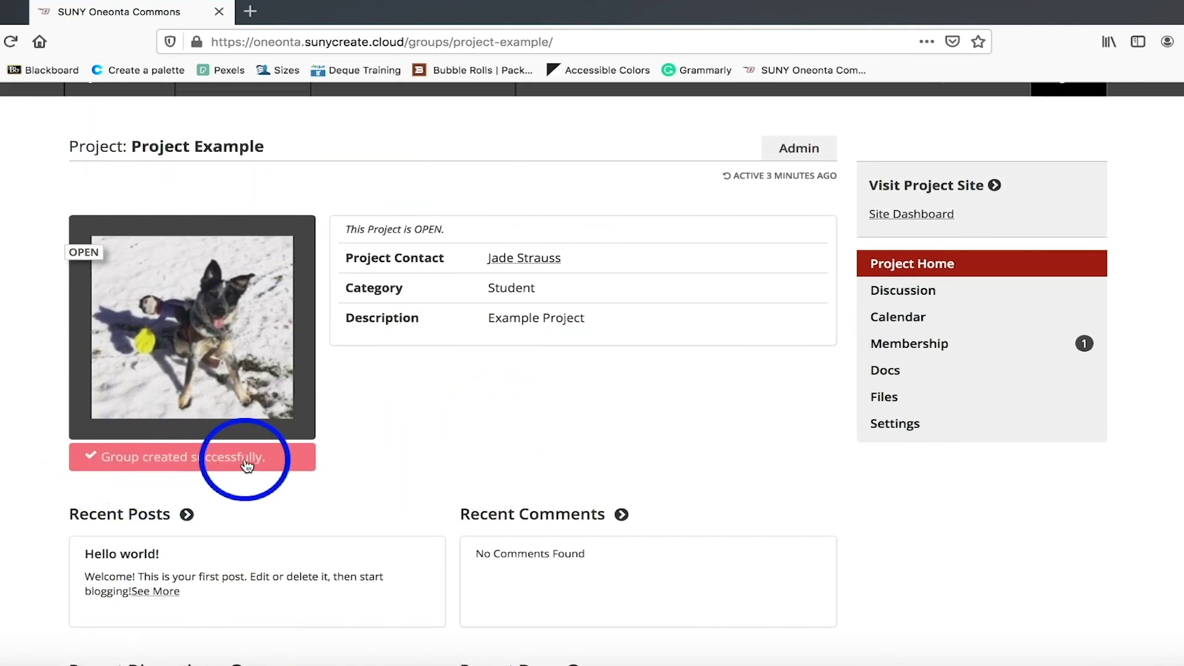
scroll(498, 435, up, 1)
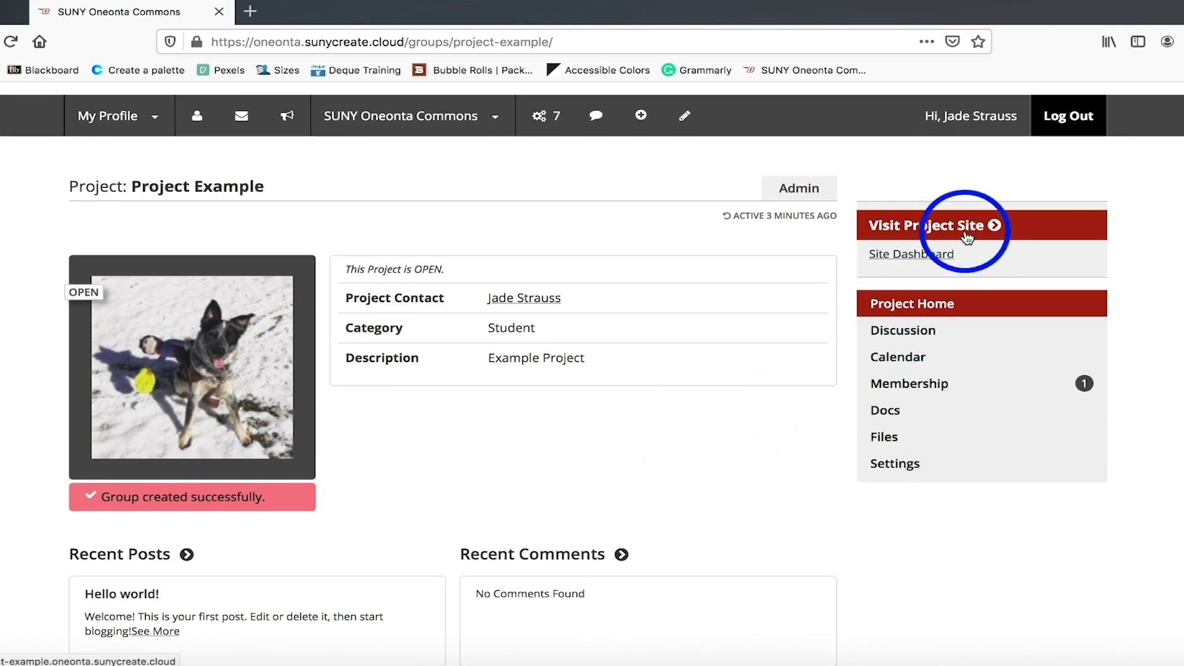
click(947, 232)
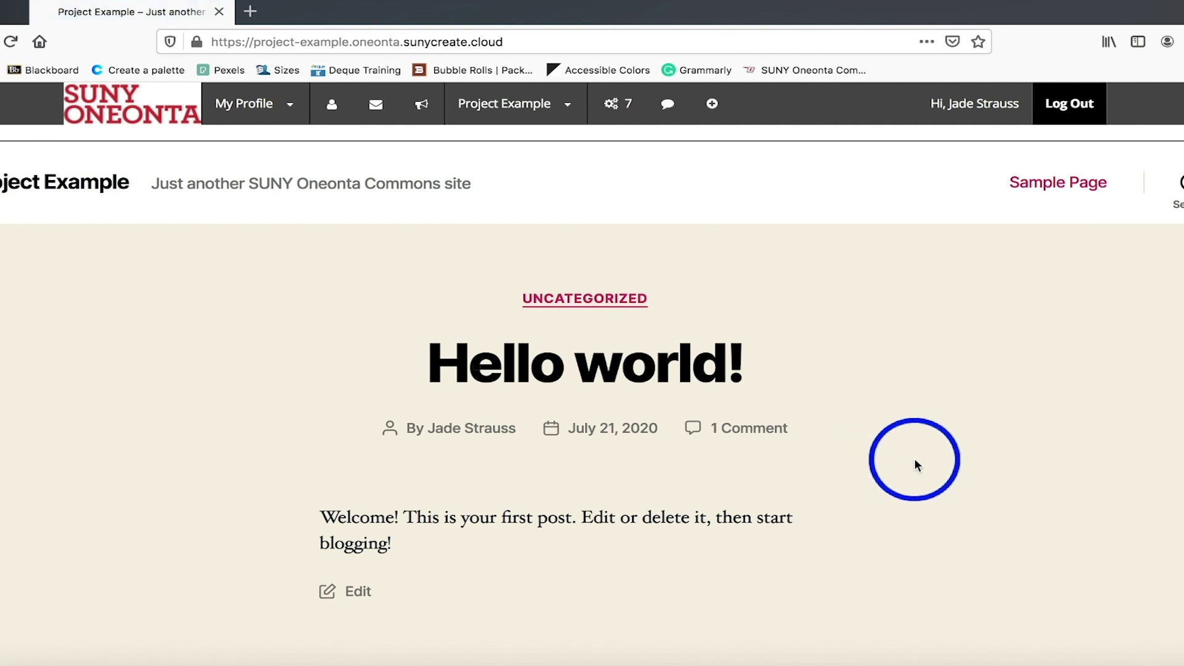
Check the Project Example WordPress dashboard, then go to the Commons Help section.
mouse_move(531, 110)
click(493, 139)
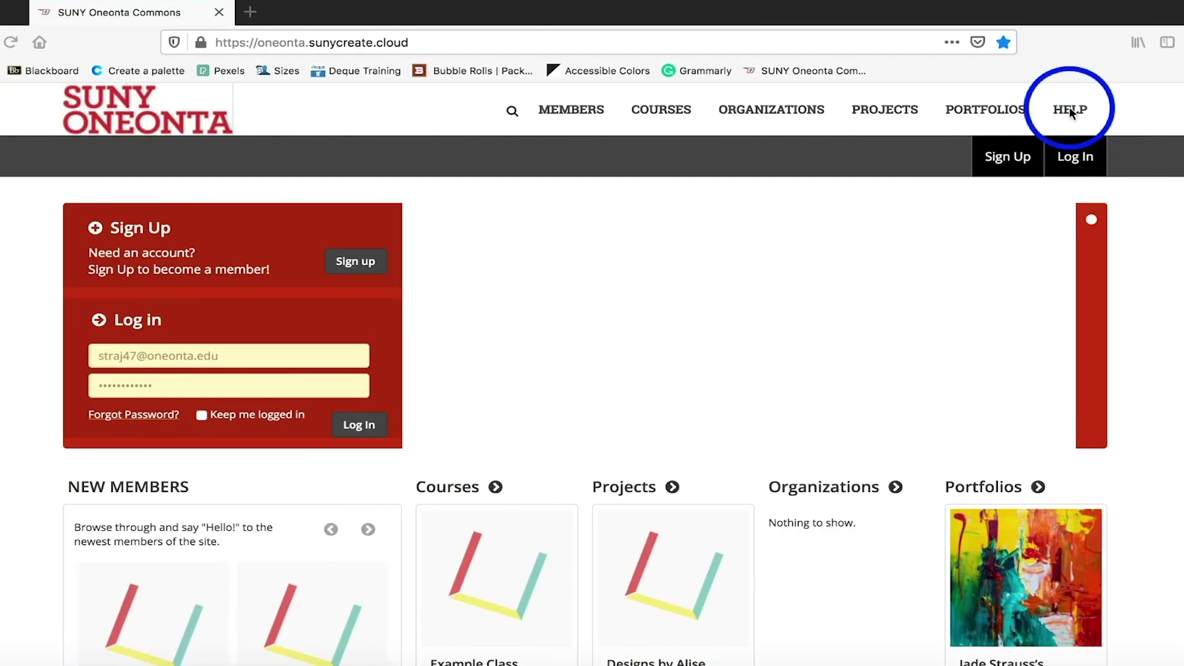
click(1070, 111)
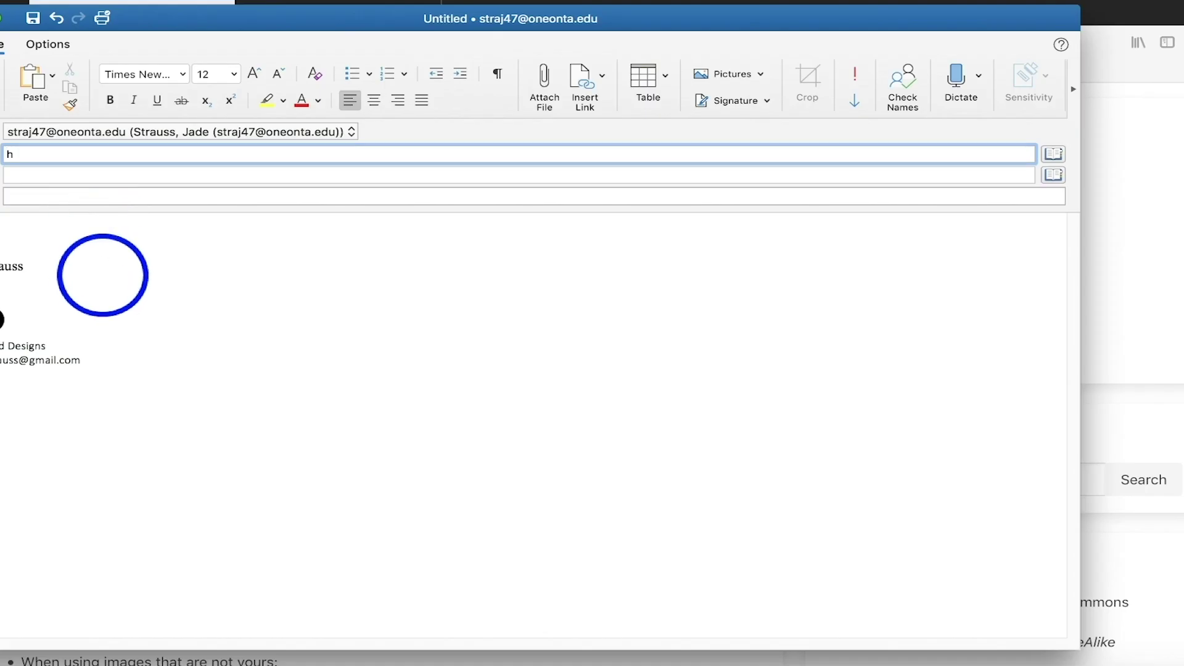
Continue entering the IT help desk e-mail address in the message's To field.
text(elpm)
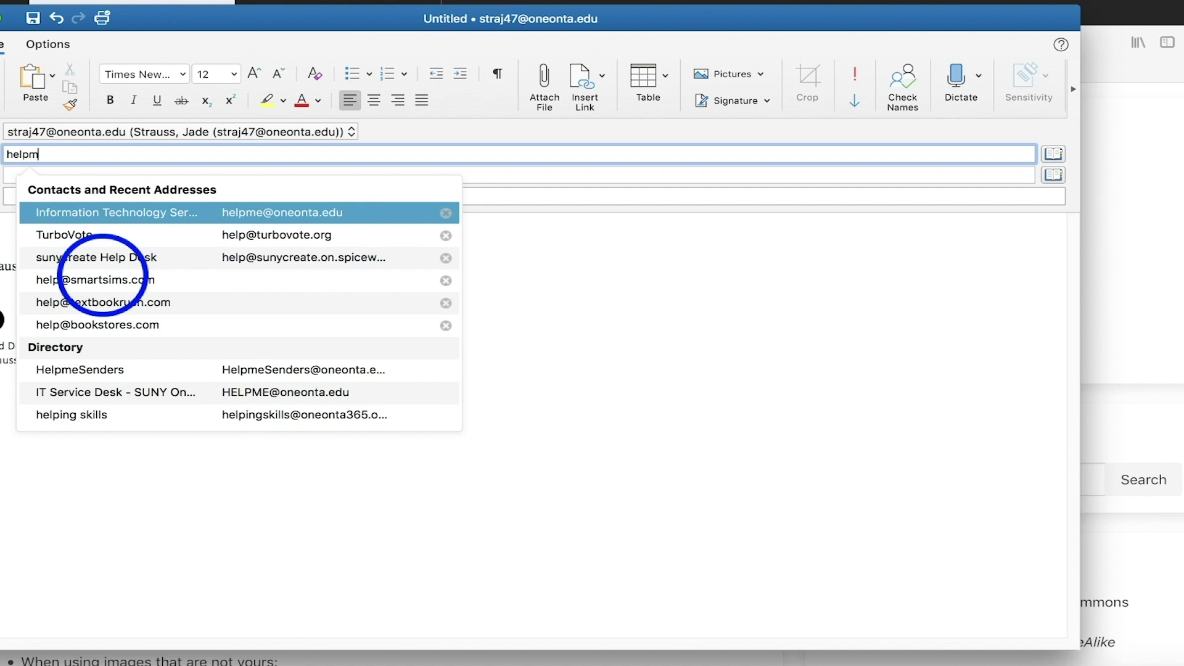
text(e)
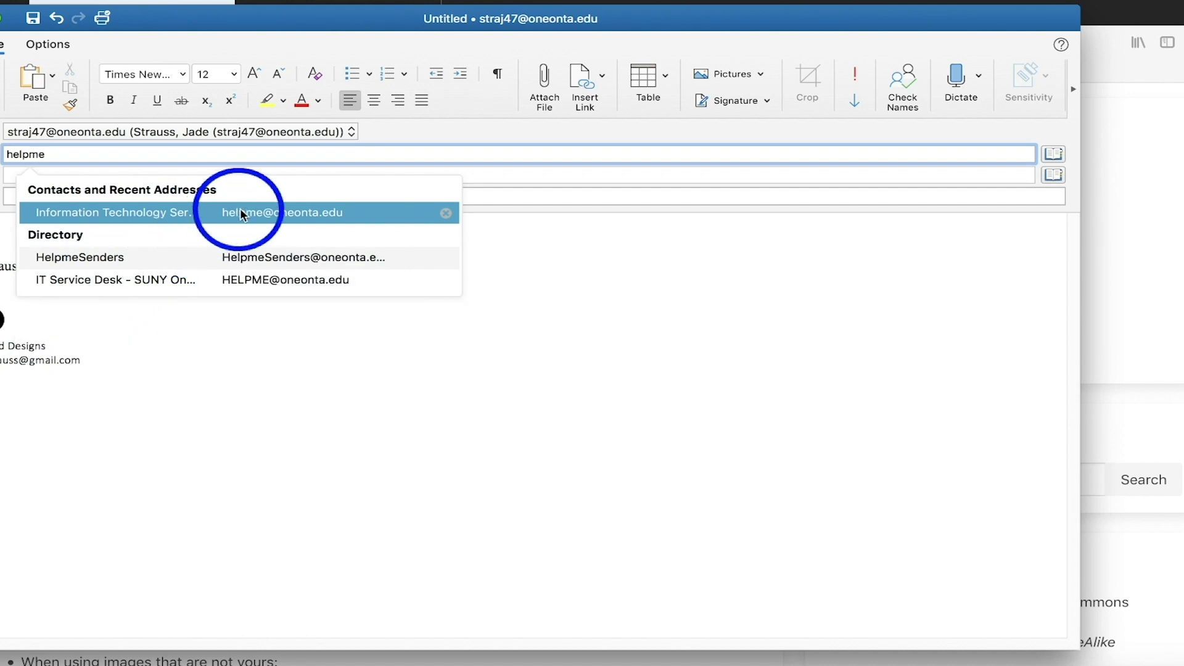